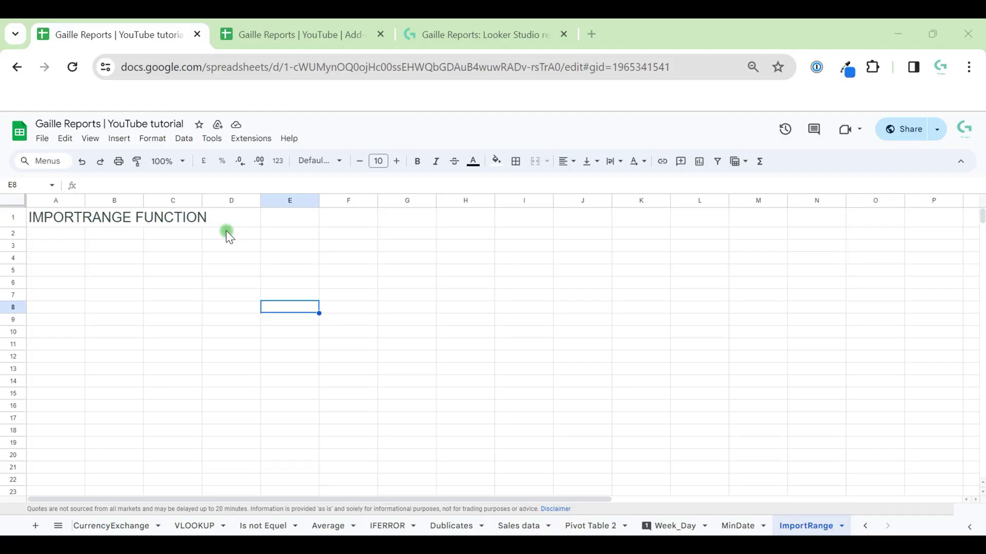
Step: Look over the Add-ons test spreadsheet and the Gaille Reports website
{"action": "left_click", "coordinate": [283, 34]}
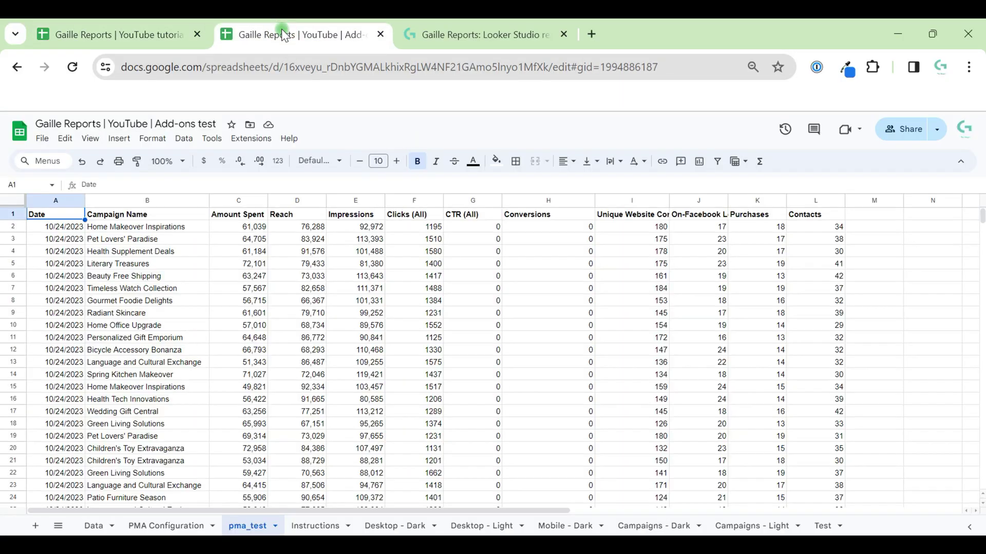
{"action": "left_click", "coordinate": [87, 33]}
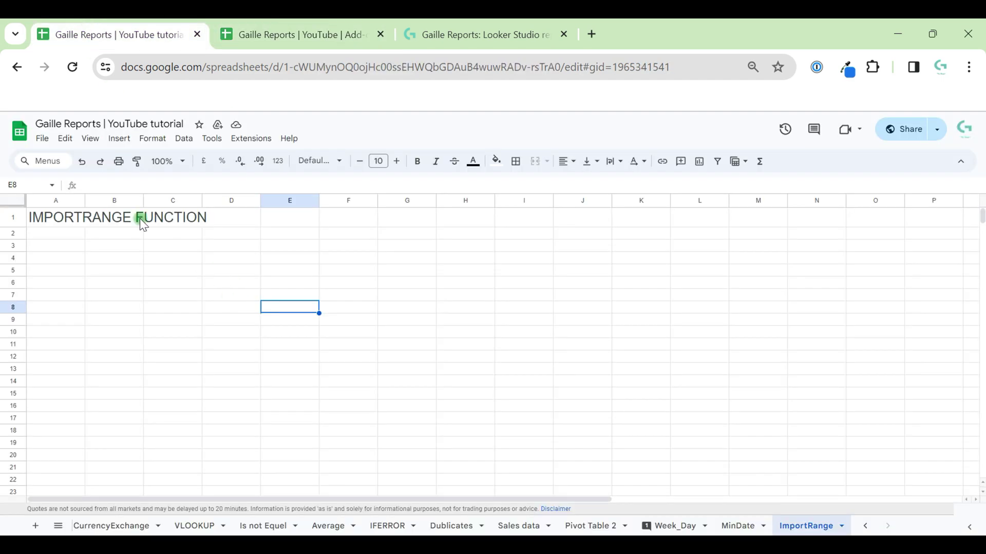
{"action": "left_click", "coordinate": [504, 19]}
{"action": "scroll", "coordinate": [563, 316], "scroll_direction": "down", "scroll_amount": 7}
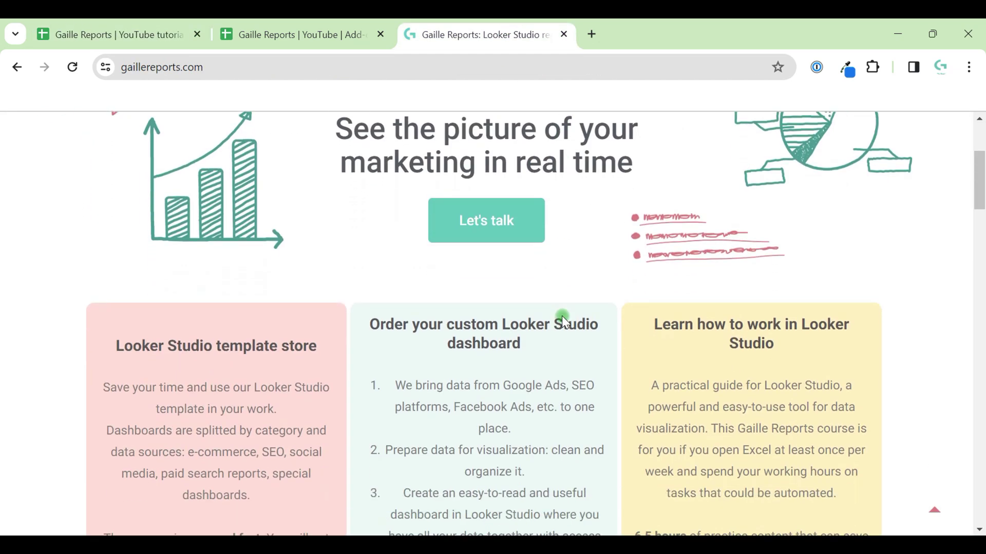
{"action": "scroll", "coordinate": [564, 316], "scroll_direction": "up", "scroll_amount": 5}
{"action": "scroll", "coordinate": [561, 316], "scroll_direction": "up", "scroll_amount": 2}
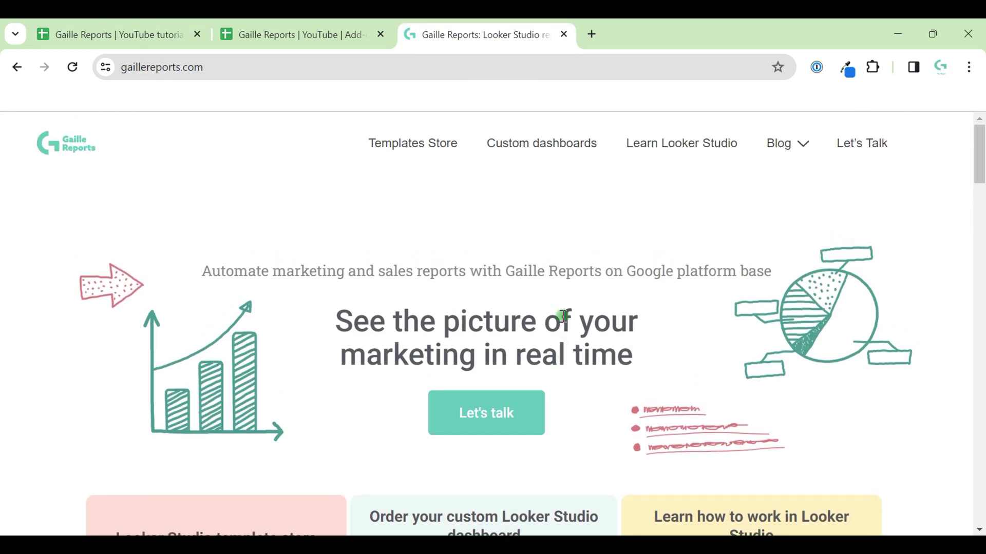
Step: Start an =IMPORTRANGE formula in A3 of the ImportRange sheet and expand its usage details
{"action": "left_click", "coordinate": [155, 36]}
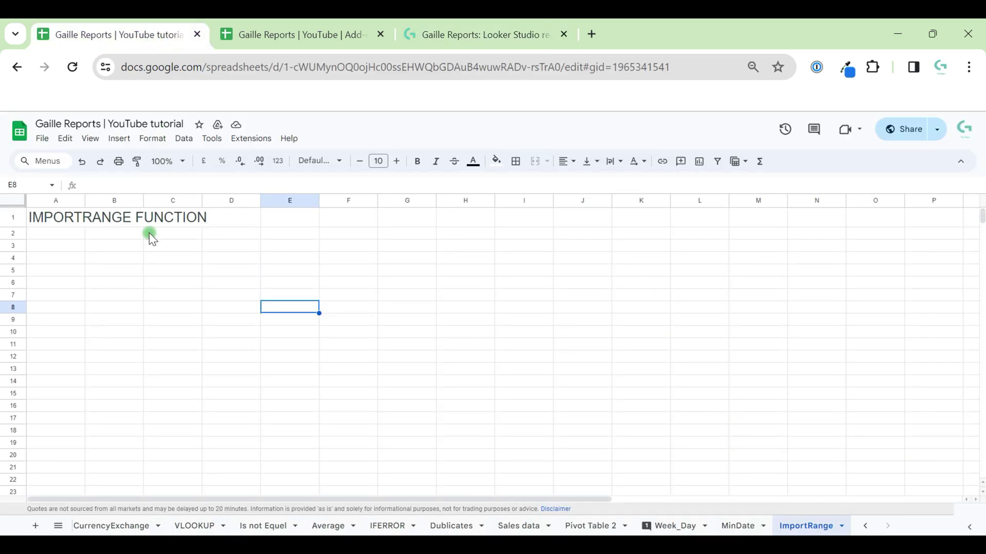
{"action": "left_click", "coordinate": [53, 250]}
{"action": "type", "text": "=i"}
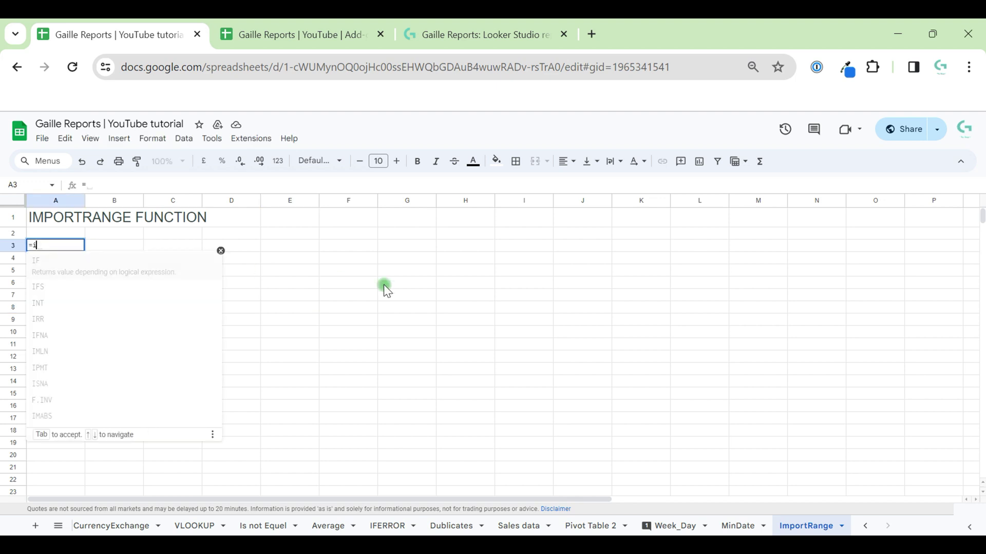
{"action": "type", "text": "mport"}
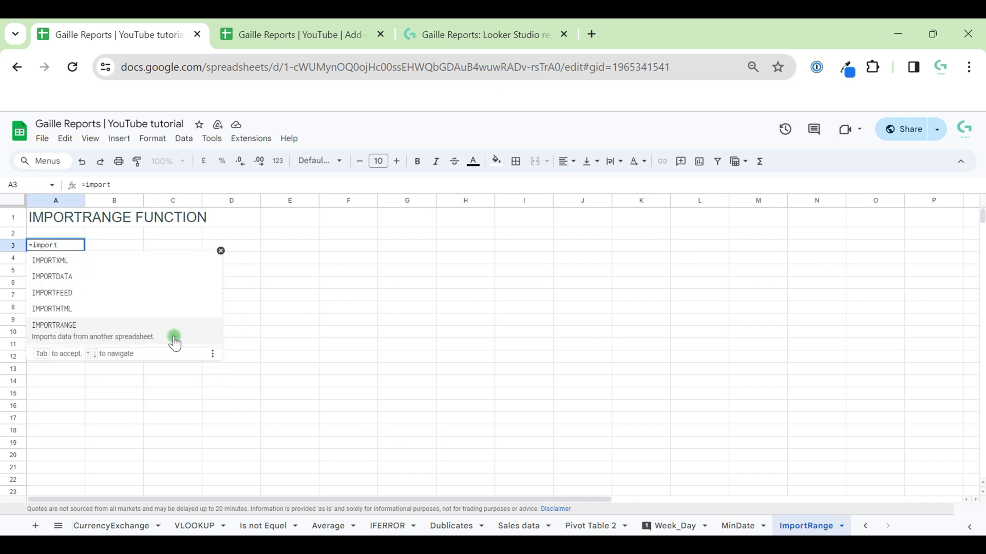
{"action": "left_click", "coordinate": [175, 342]}
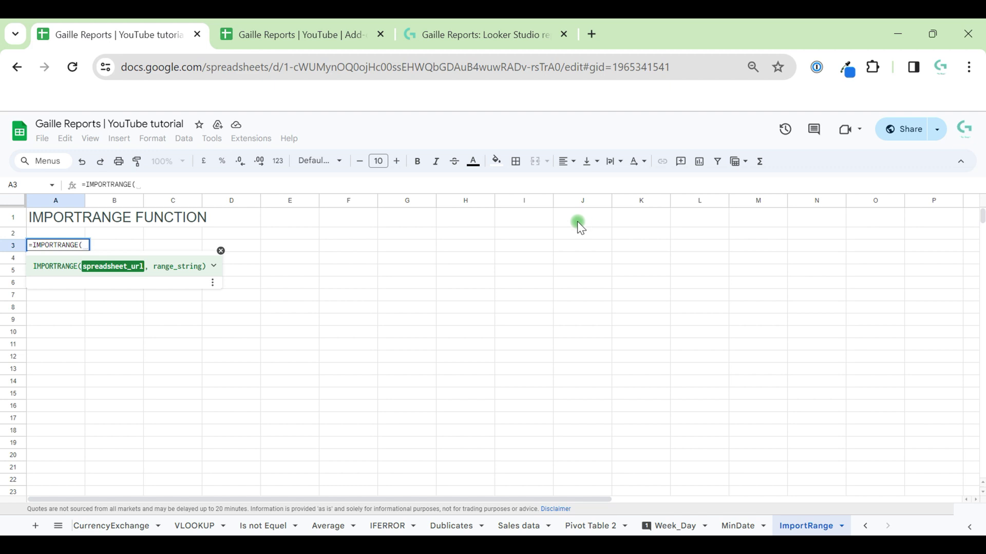
{"action": "left_click", "coordinate": [216, 267]}
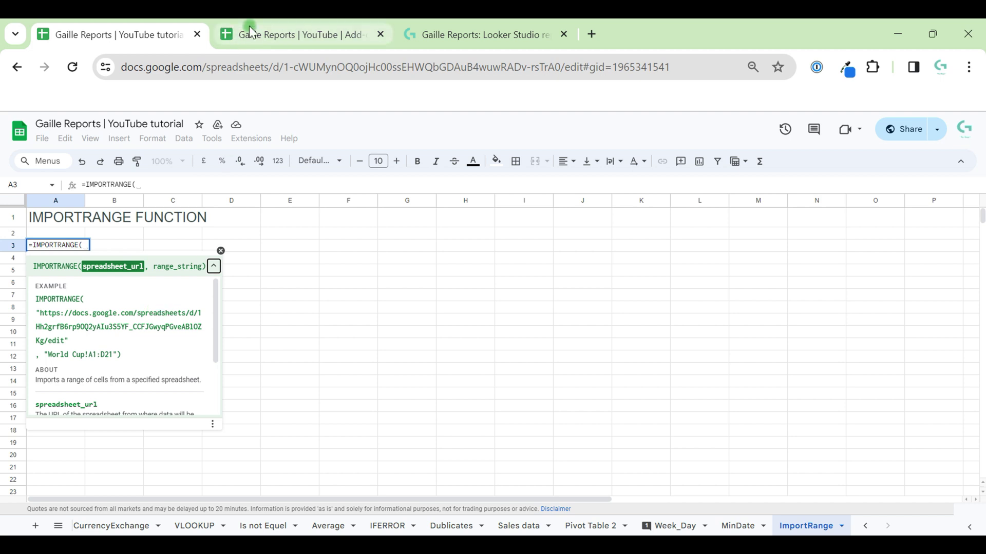
Step: Copy the Add-ons test spreadsheet's web address up to the spreadsheet ID
{"action": "left_click", "coordinate": [271, 31]}
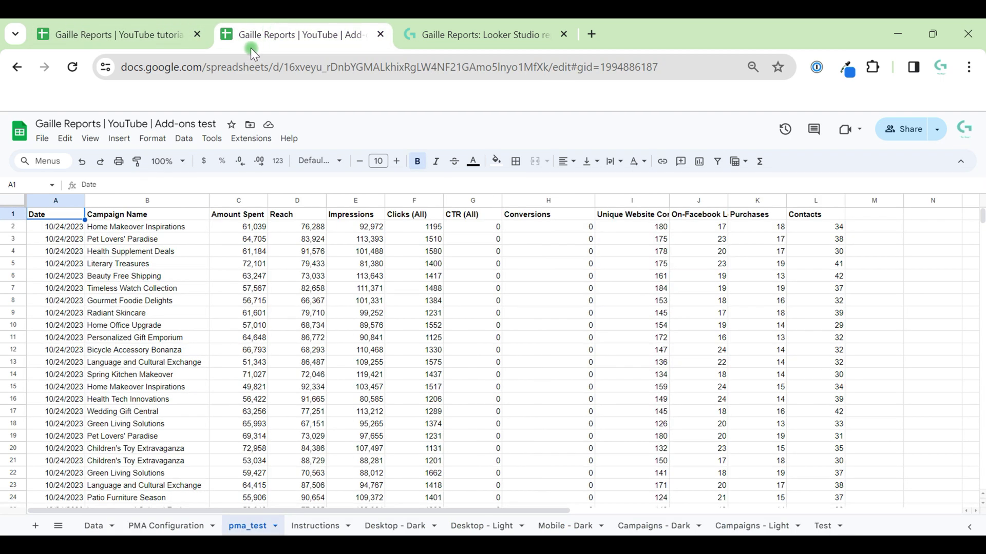
{"action": "left_click", "coordinate": [138, 69]}
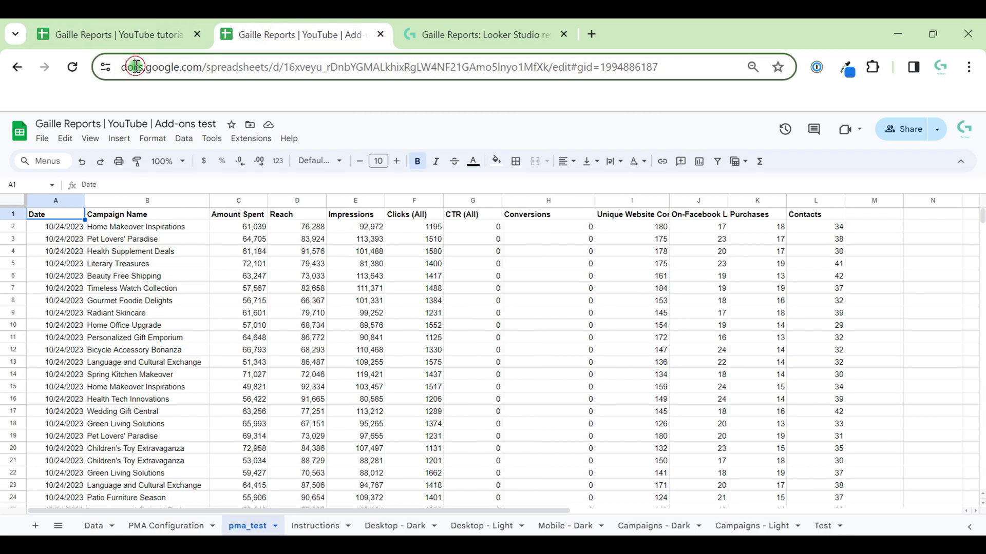
{"action": "left_click", "coordinate": [599, 71]}
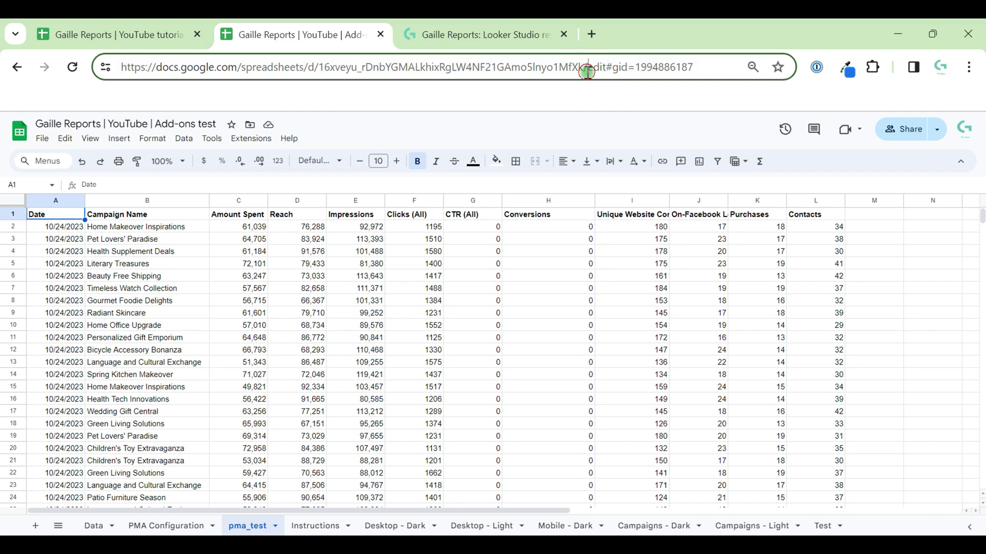
{"action": "left_click_drag", "start_coordinate": [588, 71], "coordinate": [109, 70]}
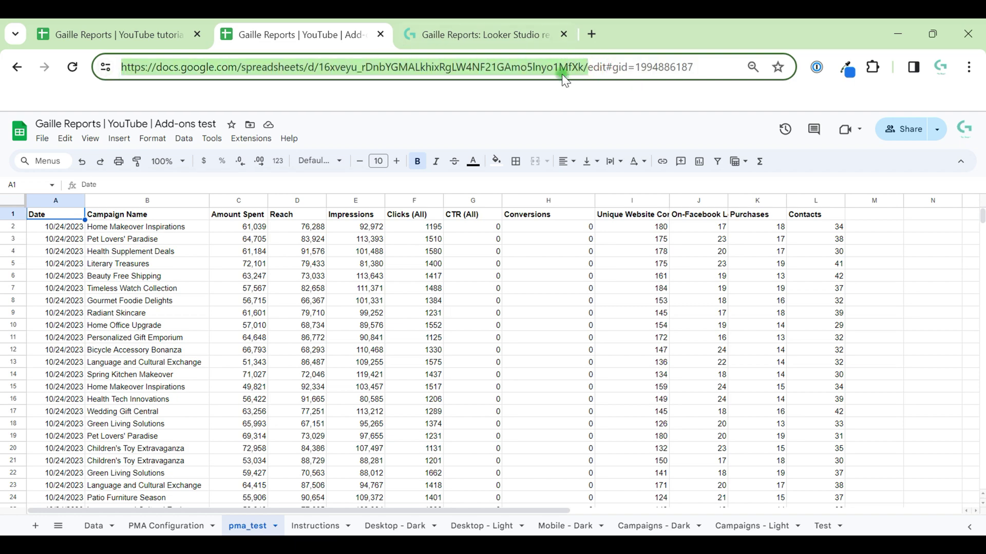
Step: Paste the address in quotes with a trailing comma into A3's formula, then select the pma_test sheet name
{"action": "left_click", "coordinate": [165, 30]}
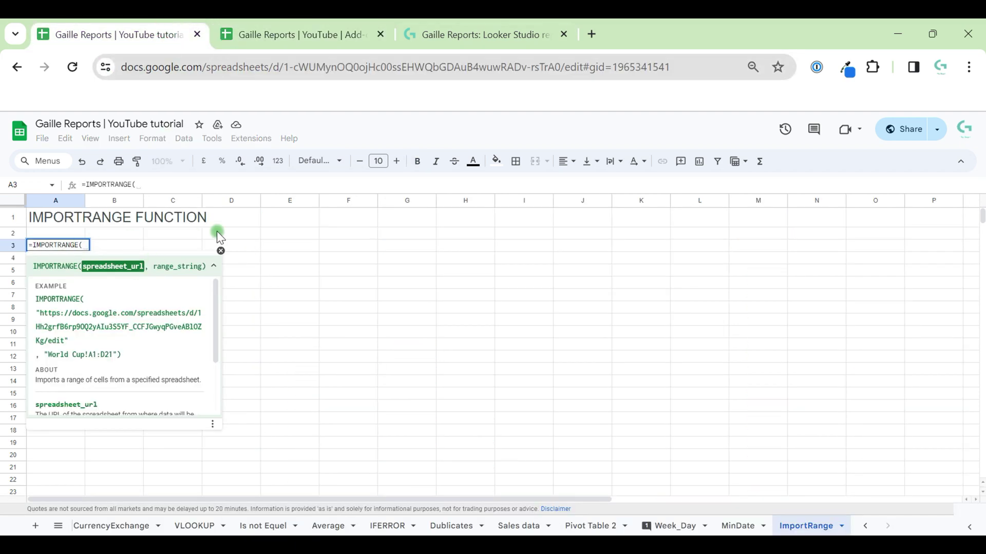
{"action": "type", "text": "\""}
{"action": "type", "text": "\""}
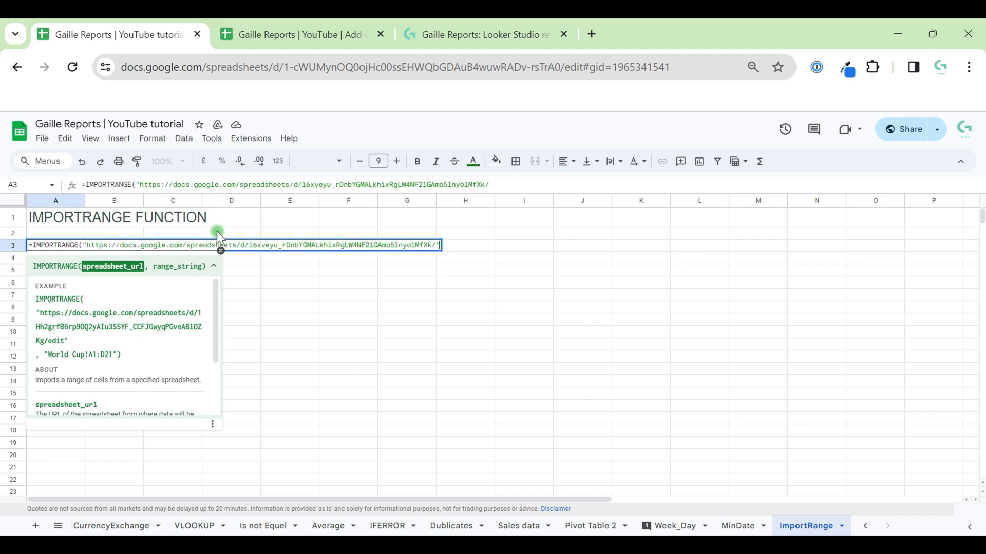
{"action": "type", "text": ","}
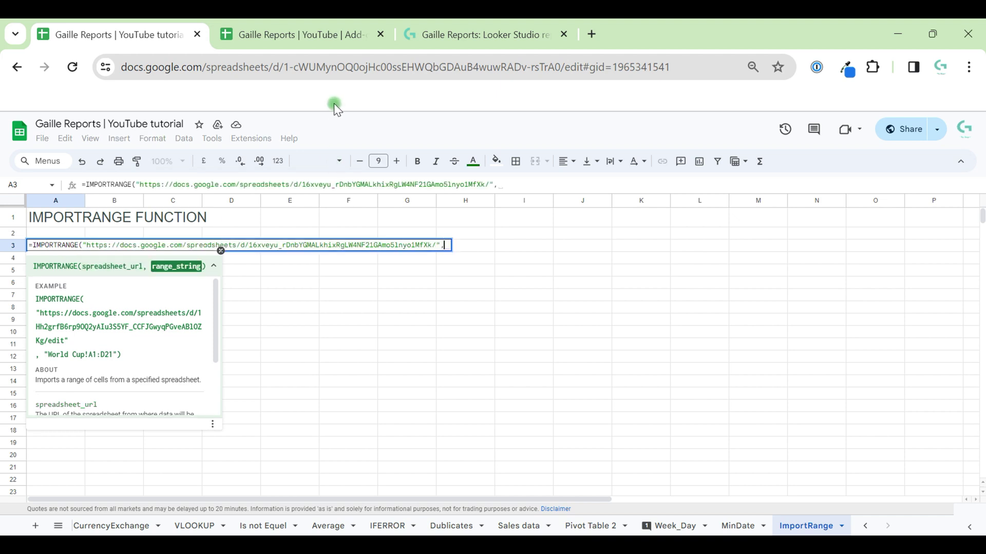
{"action": "left_click", "coordinate": [312, 41]}
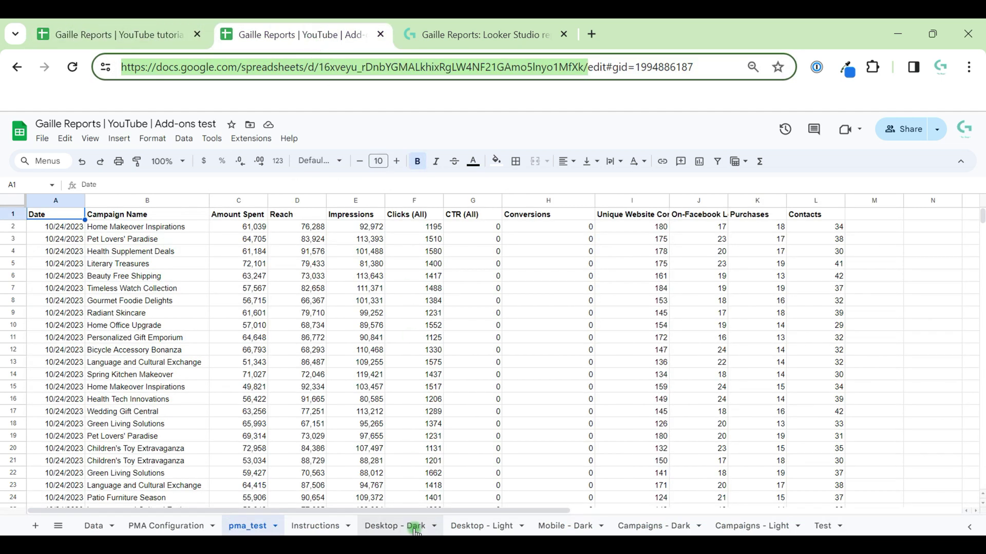
{"action": "double_click", "coordinate": [247, 527]}
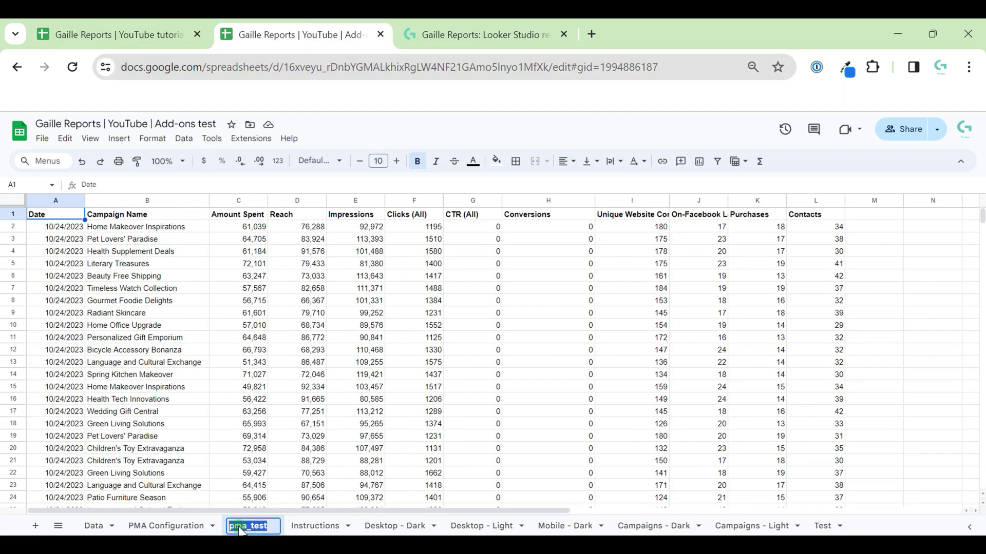
Step: Finish the formula with range "pma_test!A2:D10" and enter it, revealing the #REF! access prompt
{"action": "left_click", "coordinate": [150, 31]}
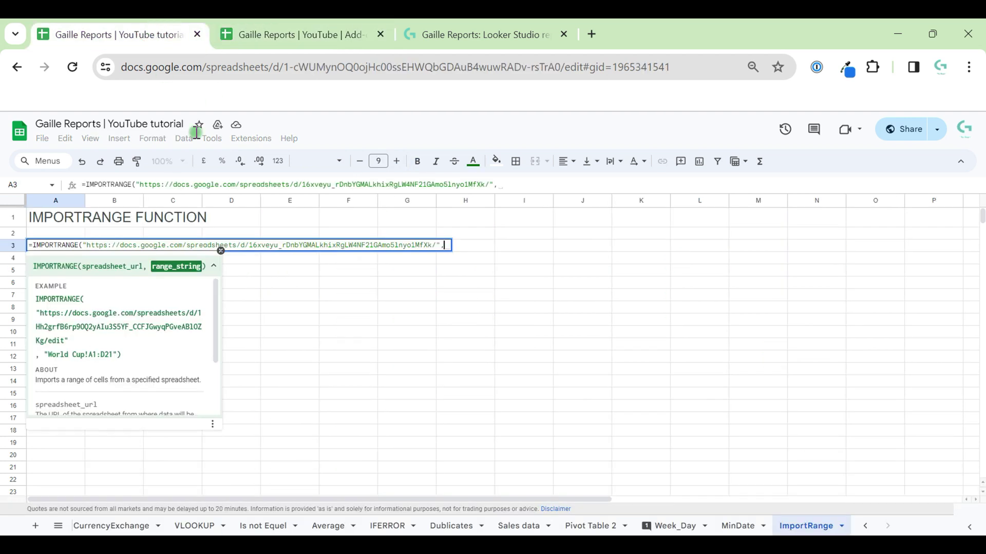
{"action": "type", "text": "\"pma_test!A2:"}
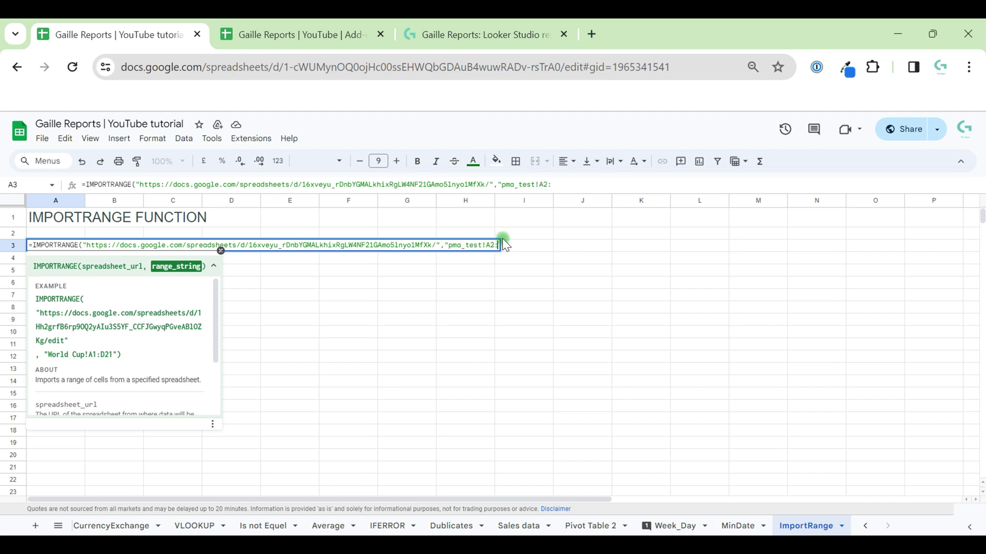
{"action": "type", "text": "D10"}
{"action": "key", "text": "Return"}
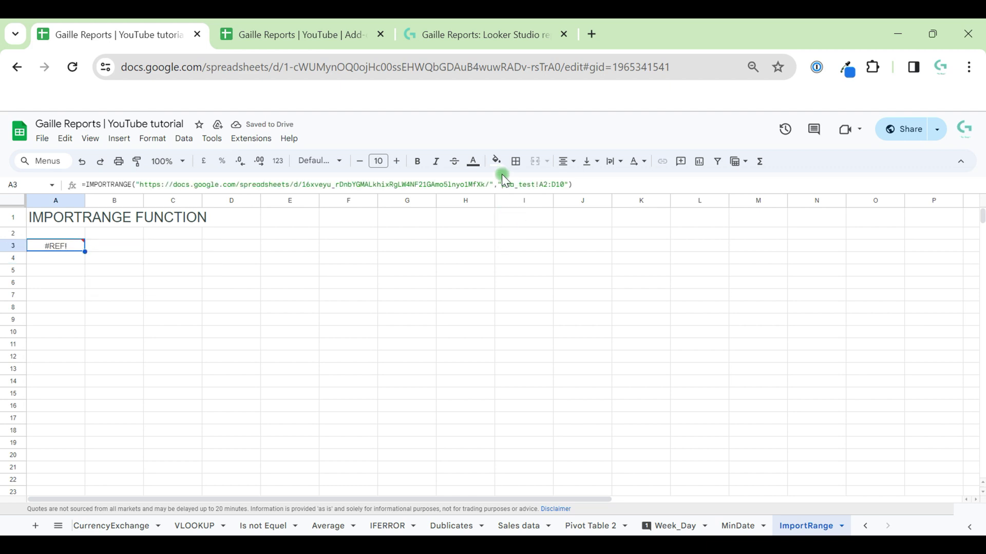
{"action": "mouse_move", "coordinate": [53, 249]}
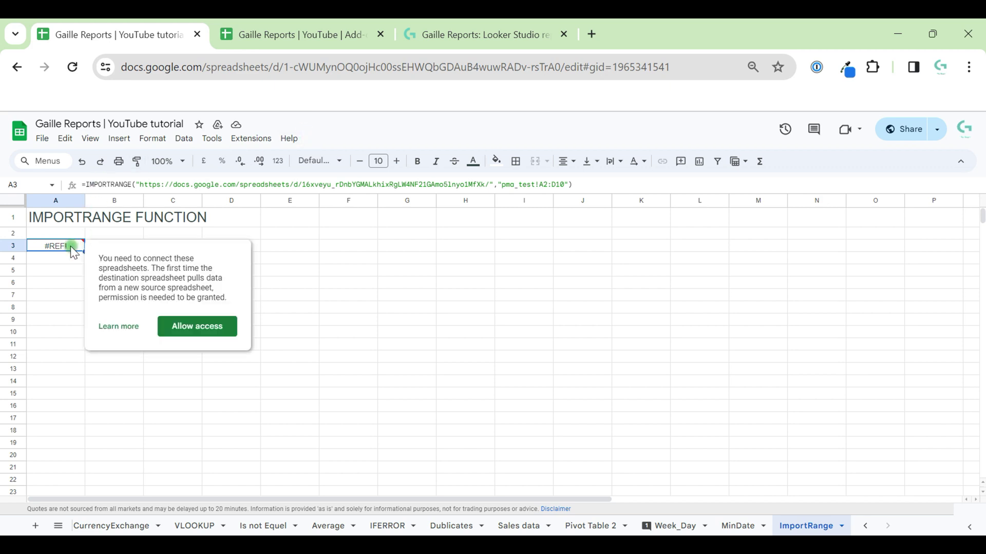
Step: Allow access so the pma_test dates, campaign names, spend and reach load into A3:D11
{"action": "left_click", "coordinate": [188, 327]}
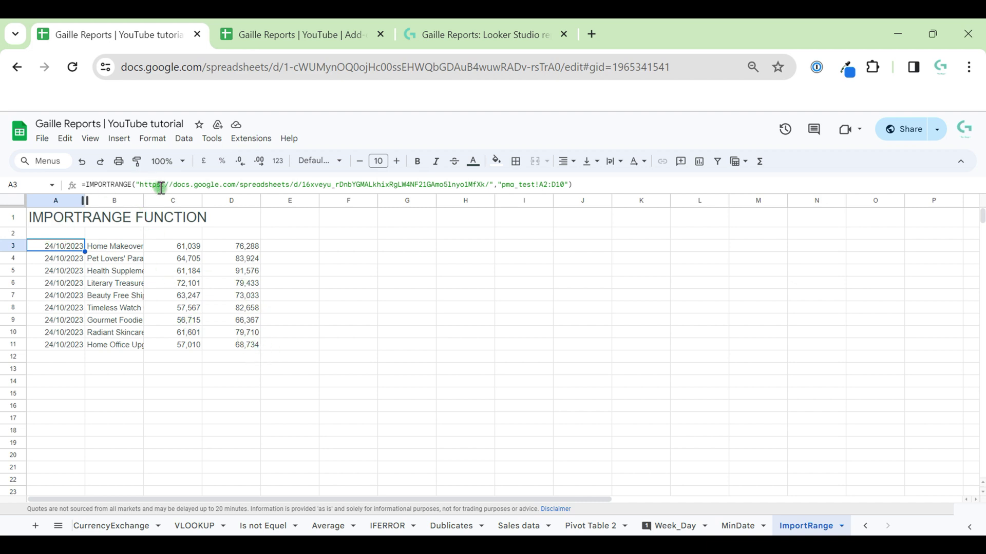
{"action": "mouse_move", "coordinate": [159, 192]}
{"action": "left_mouse_down"}
{"action": "mouse_move", "coordinate": [160, 216]}
{"action": "mouse_move", "coordinate": [163, 192]}
{"action": "left_mouse_up"}
Step: Remove the trailing slash so A3's IMPORTRANGE uses just the spreadsheet ID, and recheck A3
{"action": "left_click", "coordinate": [224, 180]}
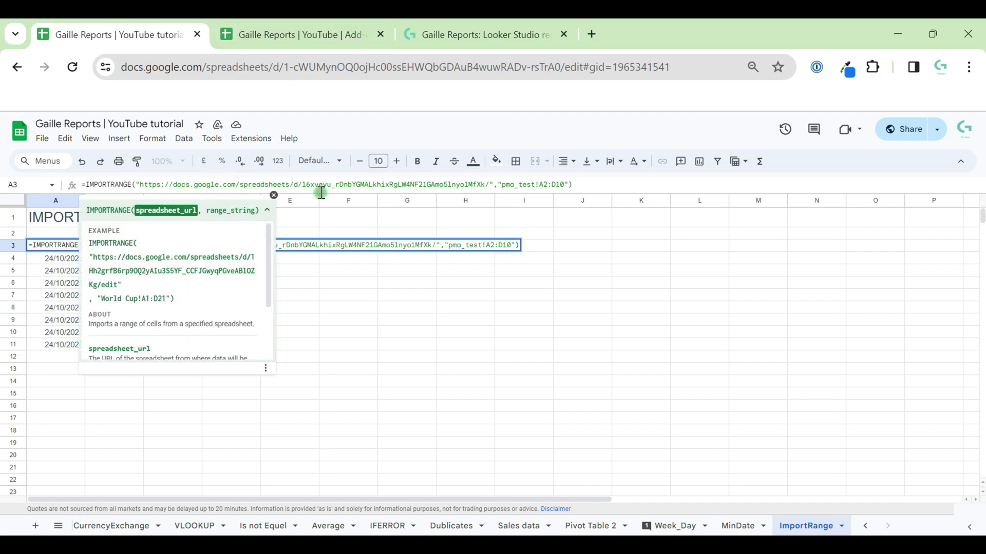
{"action": "left_click", "coordinate": [490, 186]}
{"action": "key", "text": "BackSpace"}
{"action": "key", "text": "BackSpace"}
{"action": "key", "text": "BackSpace"}
{"action": "key", "text": "BackSpace"}
{"action": "key", "text": "BackSpace"}
{"action": "key", "text": "BackSpace"}
{"action": "key", "text": "BackSpace"}
{"action": "key", "text": "BackSpace"}
{"action": "key", "text": "BackSpace"}
{"action": "key", "text": "BackSpace"}
{"action": "key", "text": "BackSpace"}
{"action": "key", "text": "BackSpace"}
{"action": "key", "text": "BackSpace"}
{"action": "key", "text": "BackSpace"}
{"action": "key", "text": "BackSpace"}
{"action": "key", "text": "BackSpace"}
{"action": "key", "text": "BackSpace"}
{"action": "key", "text": "BackSpace"}
{"action": "key", "text": "BackSpace"}
{"action": "key", "text": "BackSpace"}
{"action": "key", "text": "BackSpace"}
{"action": "key", "text": "BackSpace"}
{"action": "key", "text": "BackSpace"}
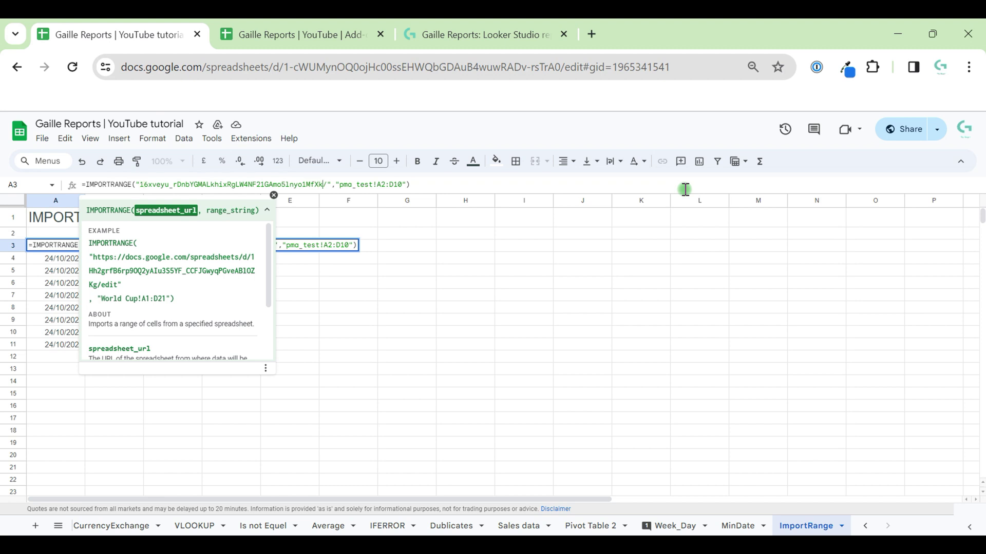
{"action": "key", "text": "BackSpace"}
{"action": "key", "text": "Return"}
{"action": "key", "text": "Up"}
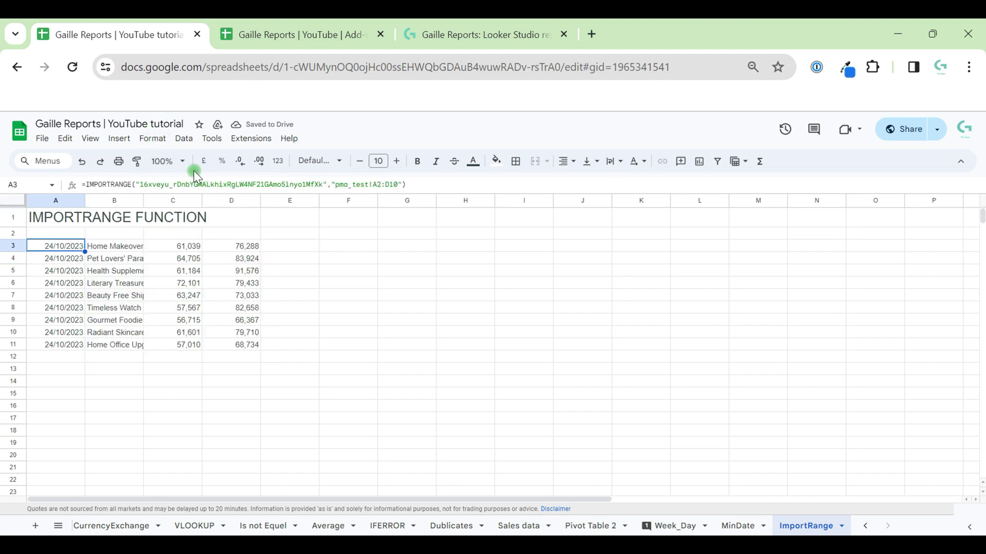
{"action": "left_click", "coordinate": [303, 34]}
Step: Paste the Add-ons test spreadsheet's full link into F3 and enlarge it to font size 15
{"action": "left_click", "coordinate": [363, 69]}
{"action": "key", "text": "ctrl+c"}
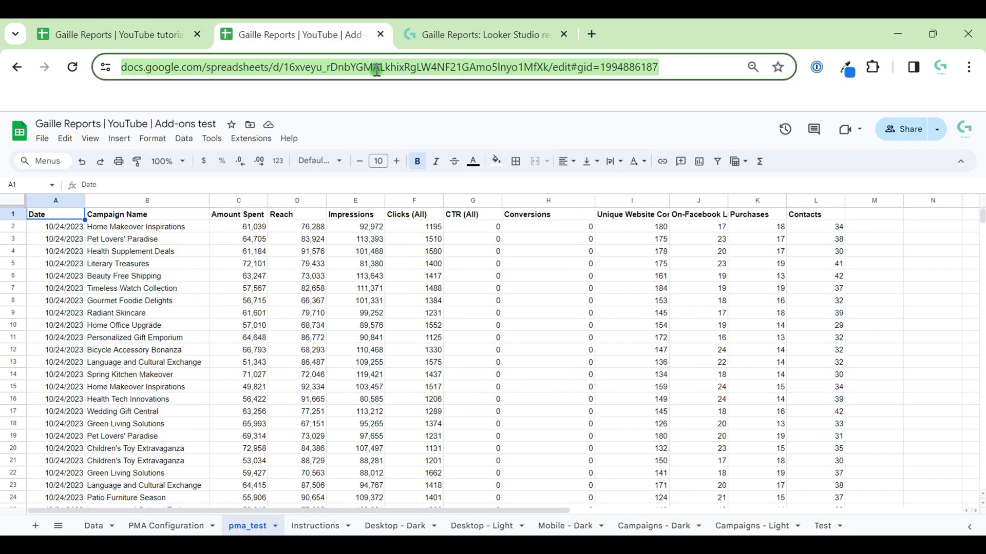
{"action": "left_click", "coordinate": [296, 71]}
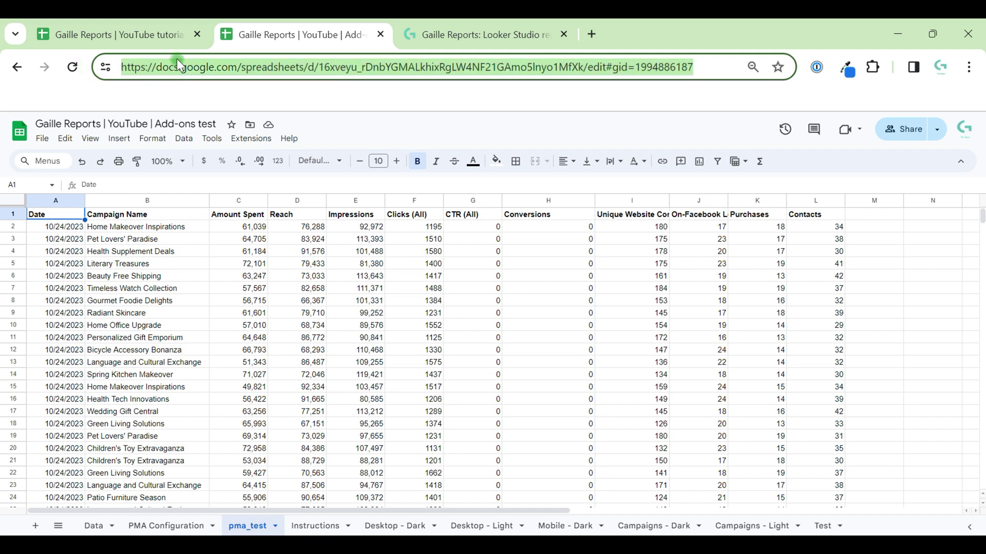
{"action": "left_click", "coordinate": [134, 33]}
{"action": "double_click", "coordinate": [358, 244]}
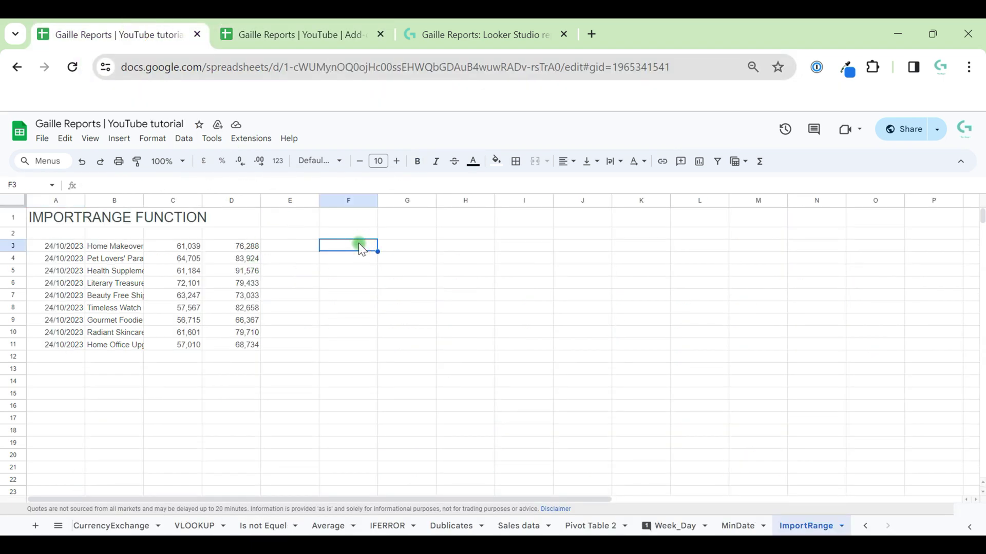
{"action": "key", "text": "ctrl+v"}
{"action": "left_click", "coordinate": [363, 259]}
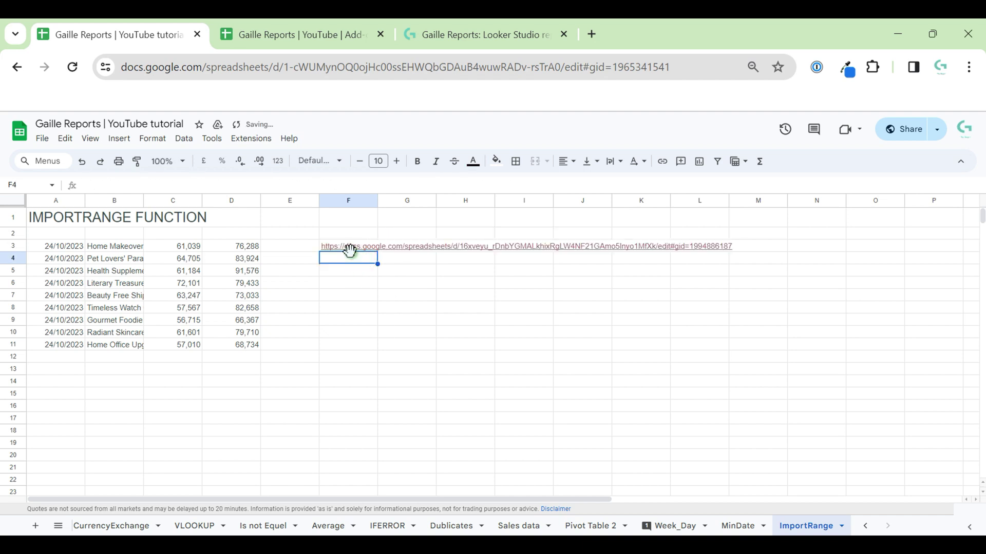
{"action": "left_click", "coordinate": [364, 237]}
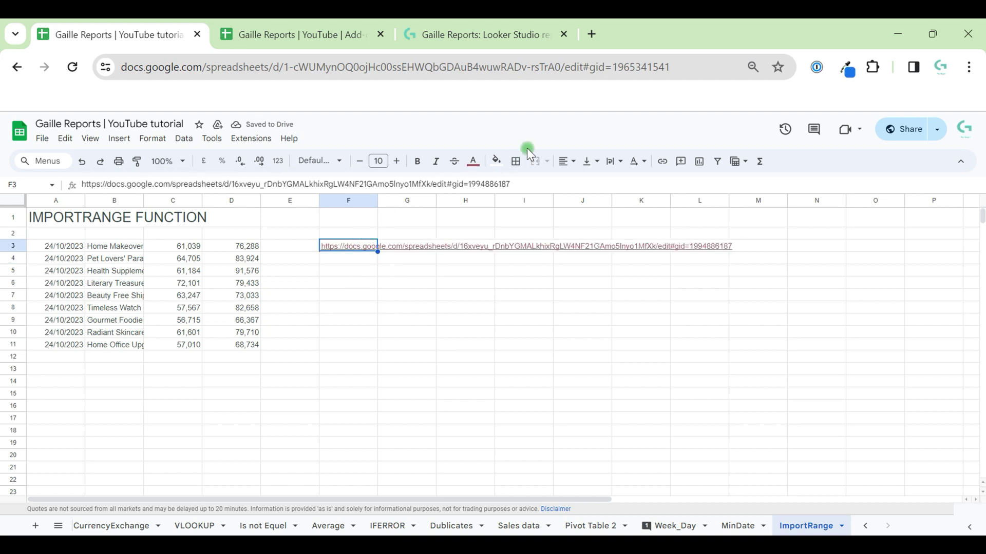
{"action": "left_click", "coordinate": [394, 161]}
{"action": "left_click", "coordinate": [394, 161]}
{"action": "left_click", "coordinate": [394, 162]}
{"action": "left_click", "coordinate": [393, 161]}
{"action": "left_click", "coordinate": [394, 162]}
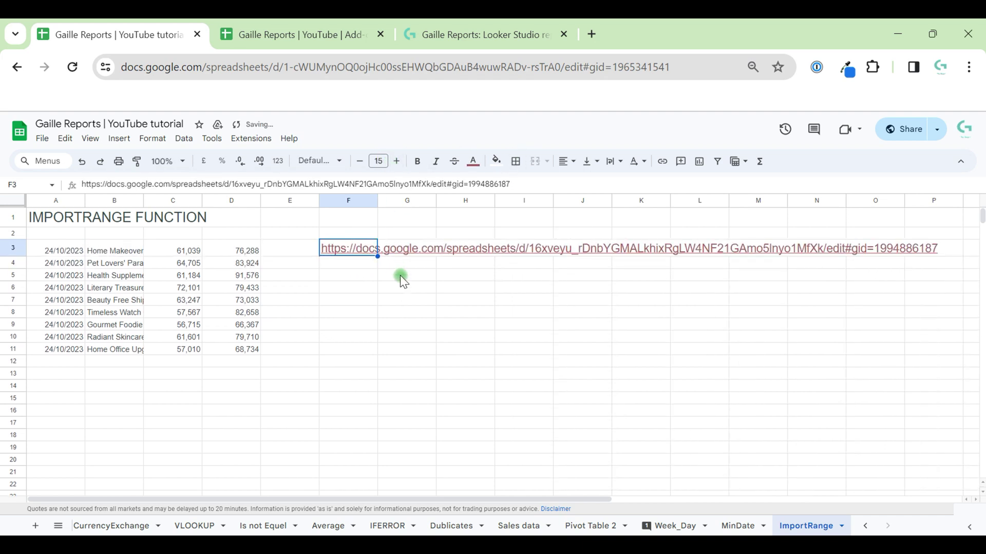
{"action": "left_click", "coordinate": [354, 264]}
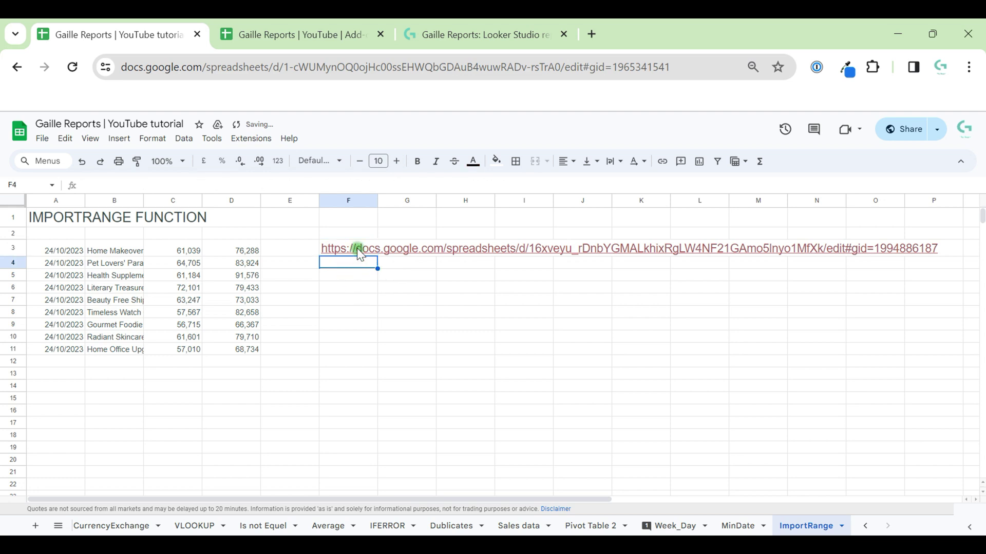
{"action": "right_click", "coordinate": [359, 252]}
{"action": "scroll", "coordinate": [454, 498], "scroll_direction": "down", "scroll_amount": 1}
{"action": "scroll", "coordinate": [454, 500], "scroll_direction": "up", "scroll_amount": 1}
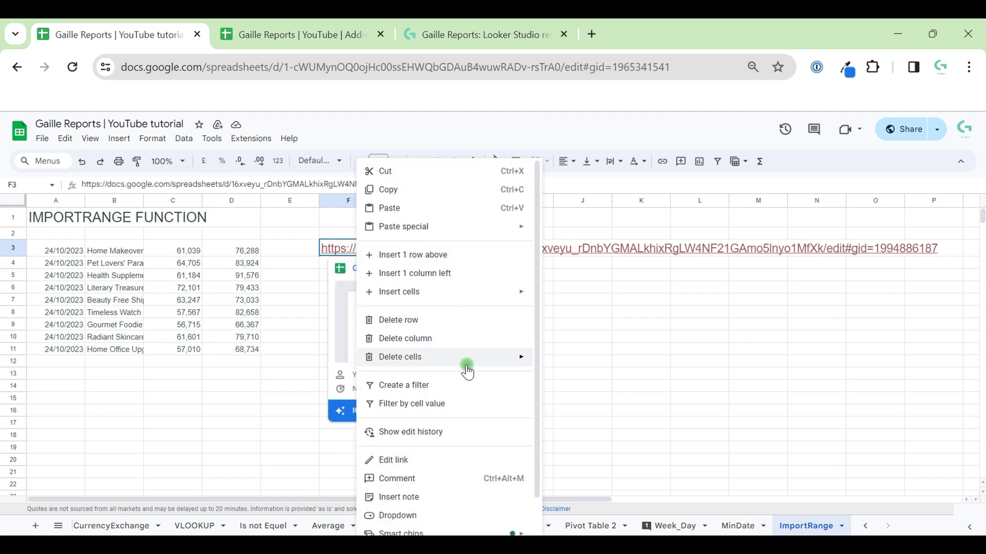
{"action": "left_click", "coordinate": [461, 460]}
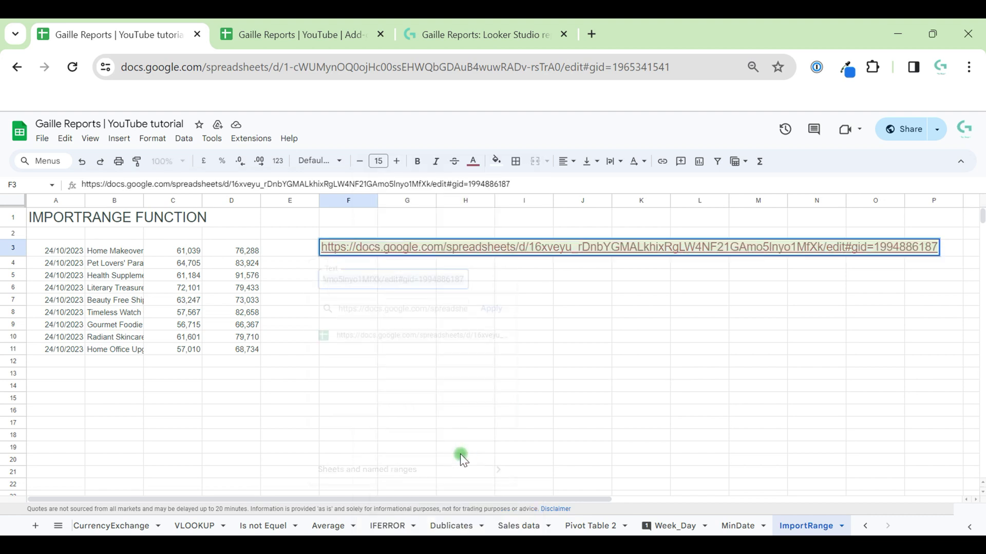
{"action": "left_click", "coordinate": [433, 308]}
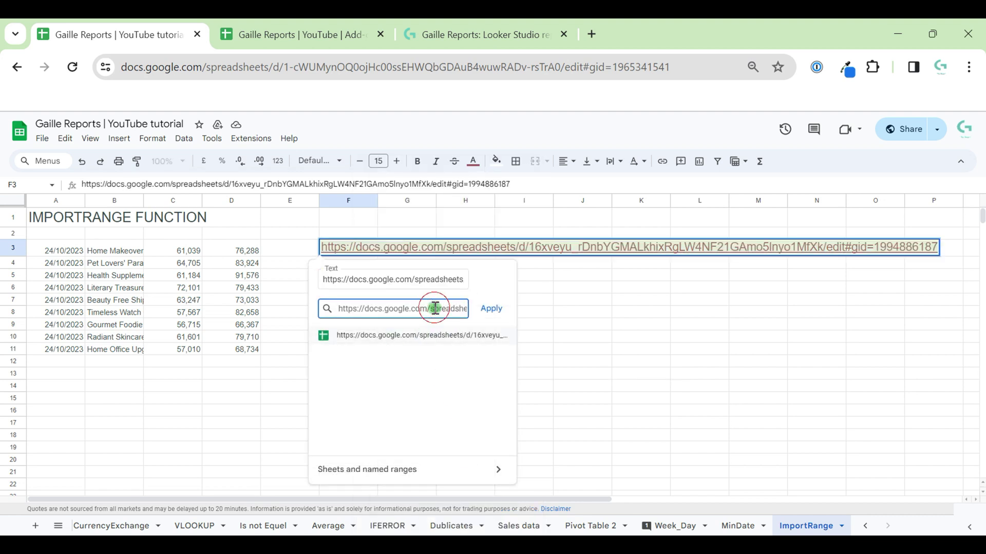
{"action": "key", "text": "BackSpace"}
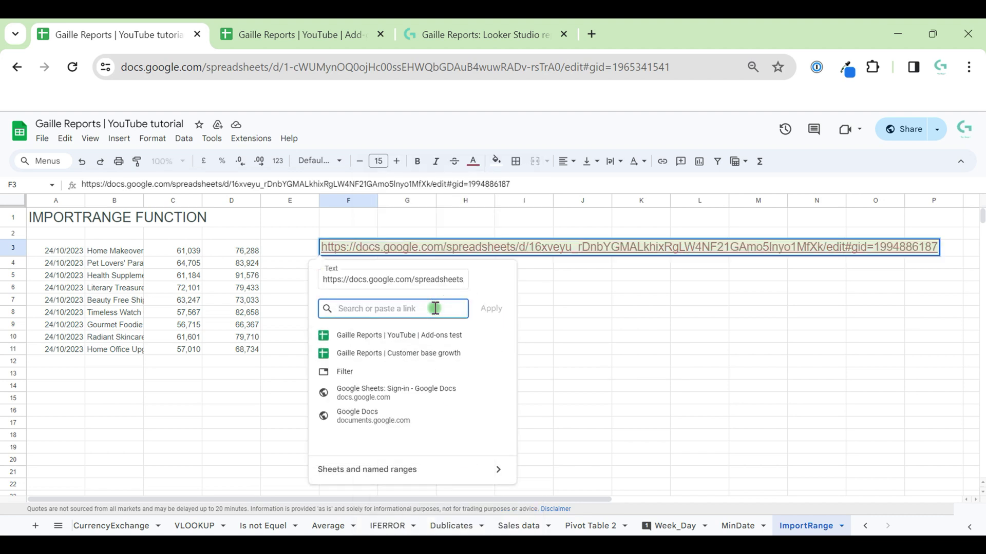
{"action": "left_click", "coordinate": [571, 374]}
{"action": "left_click", "coordinate": [339, 291]}
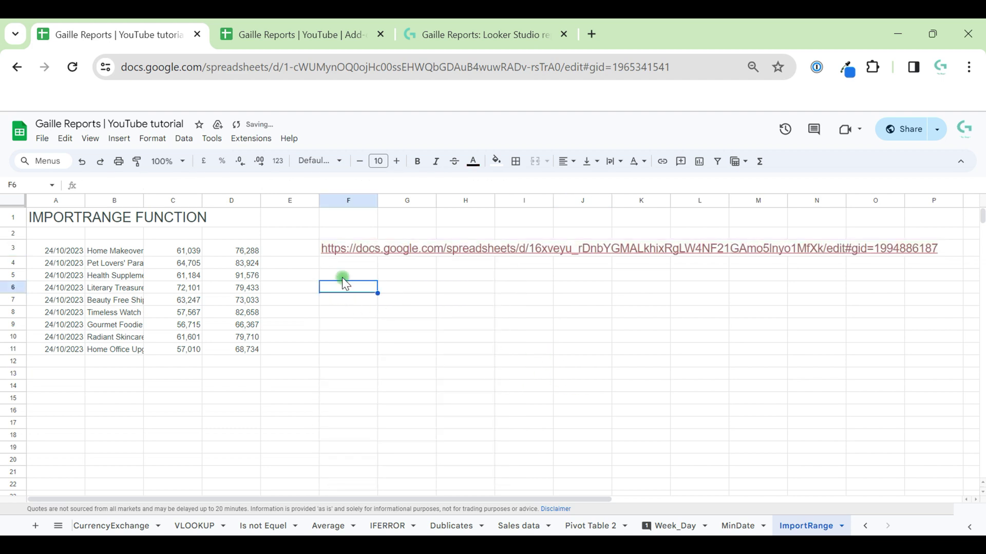
{"action": "left_click", "coordinate": [361, 258]}
{"action": "left_click", "coordinate": [365, 254]}
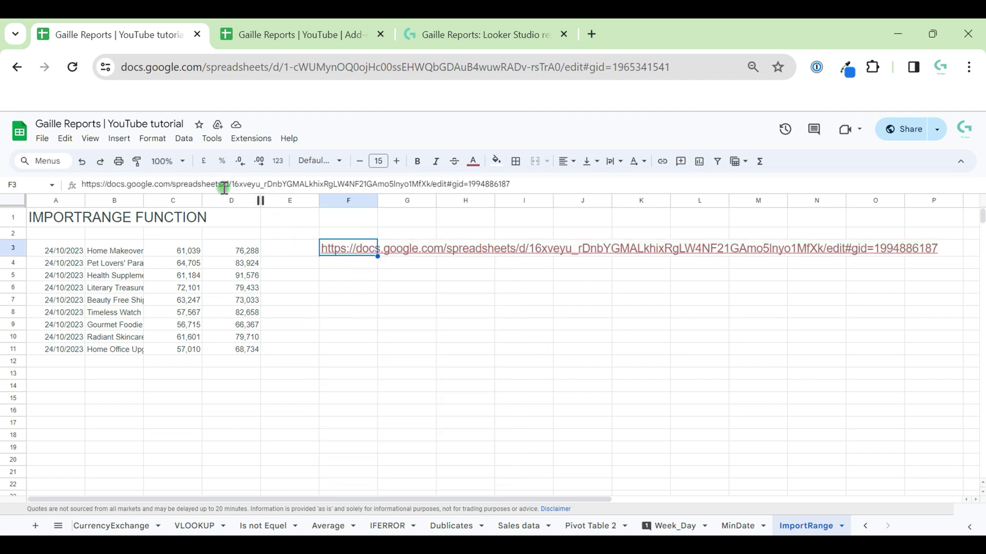
Step: Move the F3 link's URL prefix, through /d/, into F5 as a holding cell
{"action": "left_click_drag", "start_coordinate": [224, 186], "coordinate": [14, 181]}
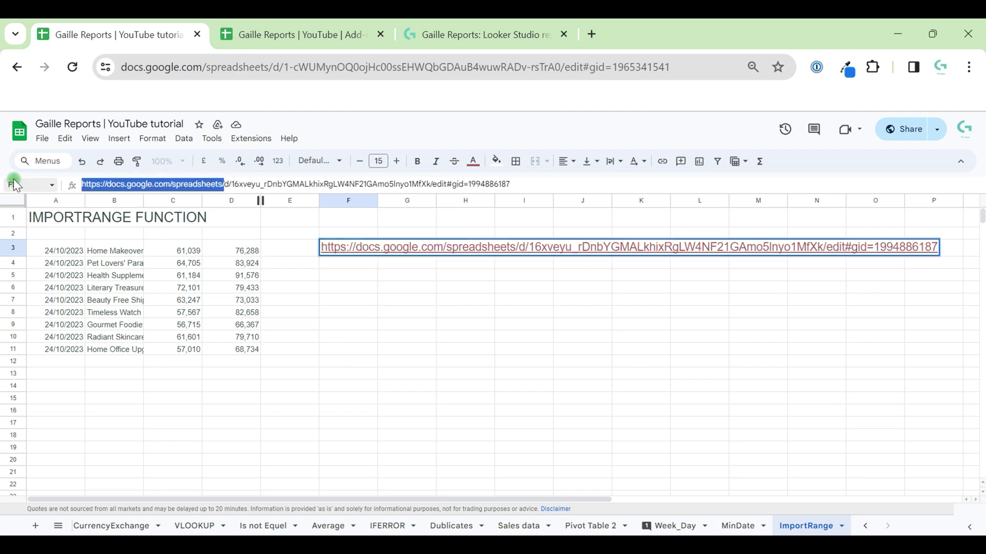
{"action": "left_click_drag", "start_coordinate": [230, 184], "coordinate": [82, 169]}
{"action": "left_click", "coordinate": [231, 184]}
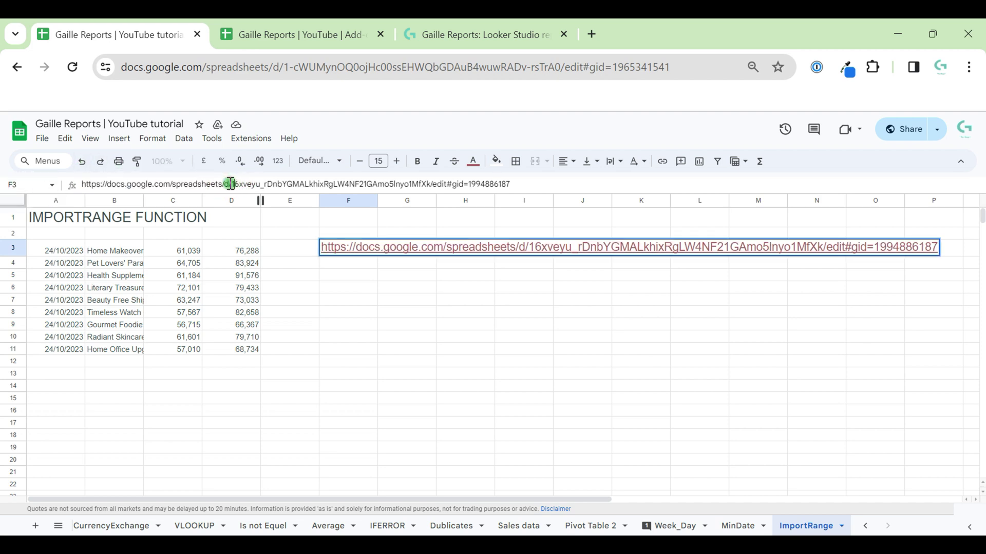
{"action": "left_click_drag", "start_coordinate": [231, 184], "coordinate": [82, 184]}
{"action": "key", "text": "ctrl+c"}
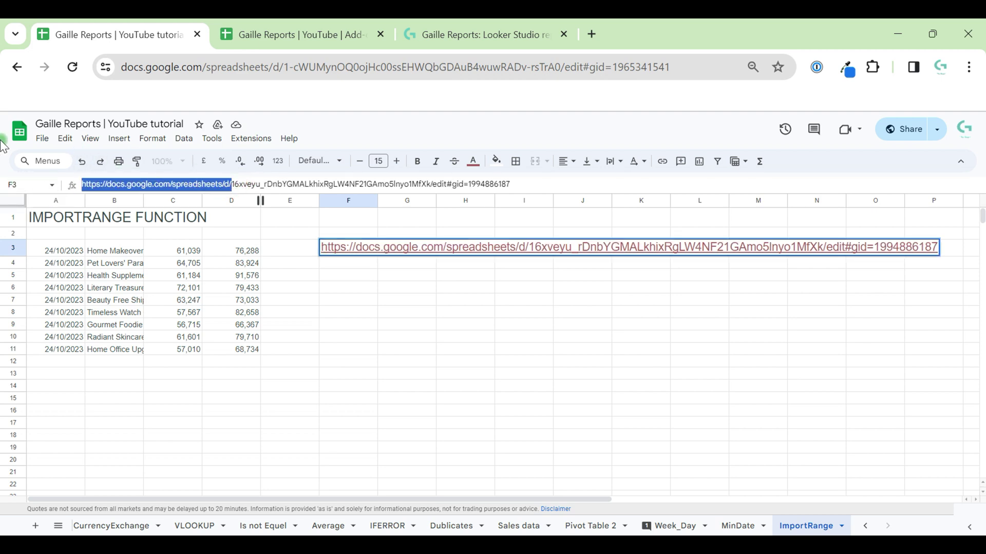
{"action": "key", "text": "BackSpace"}
{"action": "key", "text": "Escape"}
{"action": "left_click", "coordinate": [352, 273]}
{"action": "key", "text": "ctrl+v"}
{"action": "left_click", "coordinate": [351, 303]}
{"action": "key", "text": "Up"}
{"action": "key", "text": "Up"}
{"action": "key", "text": "Up"}
{"action": "key", "text": "Up"}
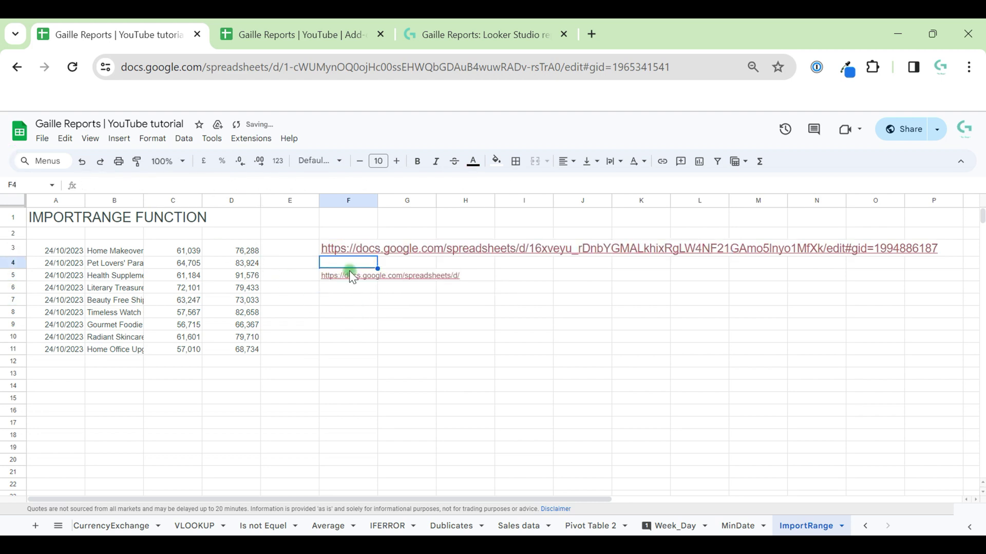
{"action": "left_click_drag", "start_coordinate": [231, 184], "coordinate": [82, 184]}
{"action": "key", "text": "BackSpace"}
{"action": "key", "text": "shift+Right"}
{"action": "key", "text": "shift+Right"}
{"action": "key", "text": "shift+Right"}
{"action": "key", "text": "shift+Right"}
{"action": "key", "text": "shift+Right"}
{"action": "key", "text": "shift+Right"}
{"action": "key", "text": "shift+Right"}
{"action": "key", "text": "shift+Right"}
{"action": "key", "text": "shift+Right"}
{"action": "key", "text": "shift+Right"}
{"action": "key", "text": "shift+Right"}
{"action": "key", "text": "shift+Right"}
{"action": "key", "text": "shift+Right"}
{"action": "key", "text": "shift+Right"}
{"action": "key", "text": "shift+Right"}
{"action": "key", "text": "shift+Right"}
{"action": "key", "text": "shift+Right"}
{"action": "key", "text": "shift+Right"}
{"action": "key", "text": "shift+Right"}
{"action": "key", "text": "shift+Right"}
{"action": "key", "text": "shift+Right"}
{"action": "key", "text": "shift+Right"}
{"action": "key", "text": "shift+Right"}
{"action": "key", "text": "shift+Right"}
{"action": "key", "text": "shift+Right"}
{"action": "key", "text": "shift+Right"}
{"action": "key", "text": "shift+Right"}
{"action": "key", "text": "shift+Right"}
{"action": "key", "text": "shift+Left"}
{"action": "key", "text": "shift+Left"}
{"action": "key", "text": "shift+Left"}
{"action": "key", "text": "ctrl+x"}
{"action": "key", "text": "Return"}
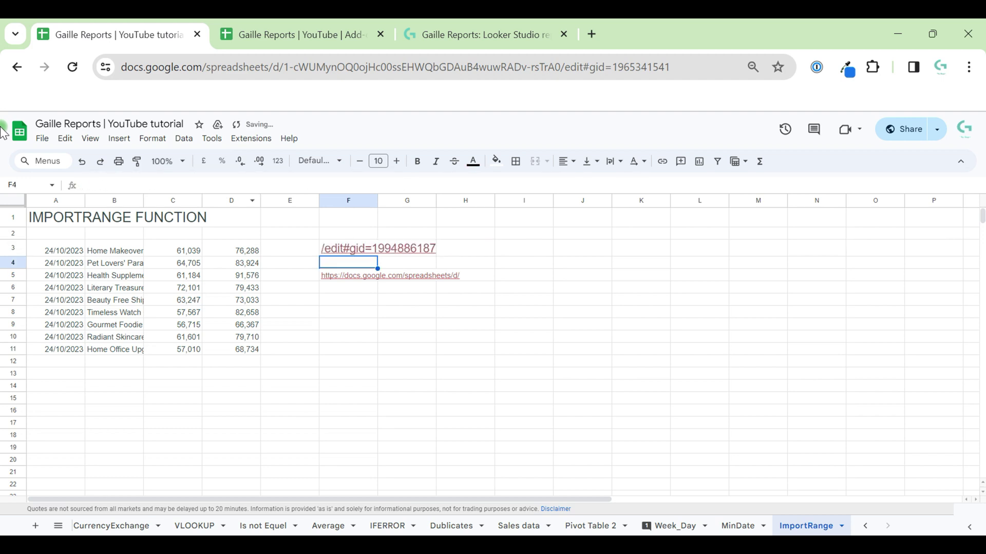
{"action": "double_click", "coordinate": [358, 234]}
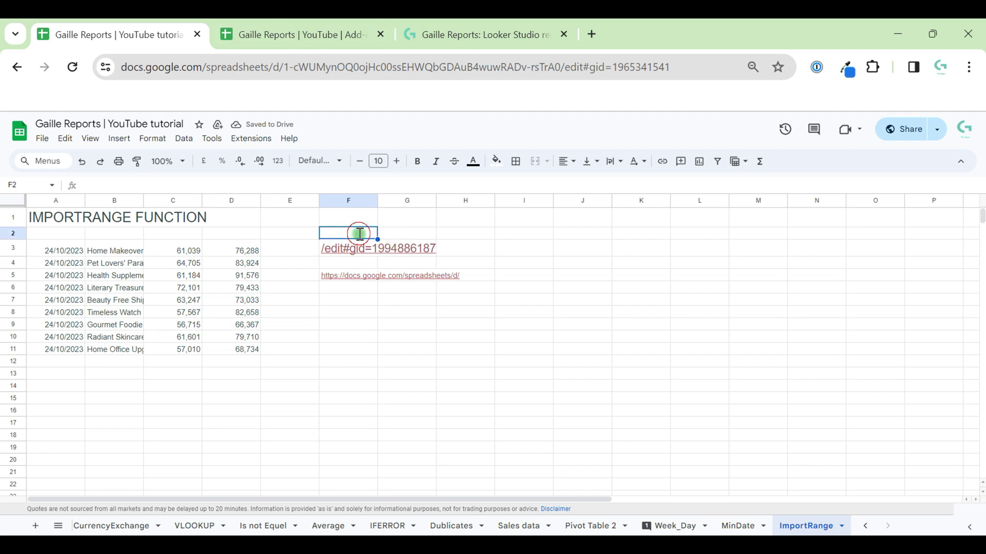
{"action": "key", "text": "ctrl+v"}
{"action": "left_click", "coordinate": [357, 317]}
Step: Move the URL prefix from F5 up into F1
{"action": "left_click", "coordinate": [364, 266]}
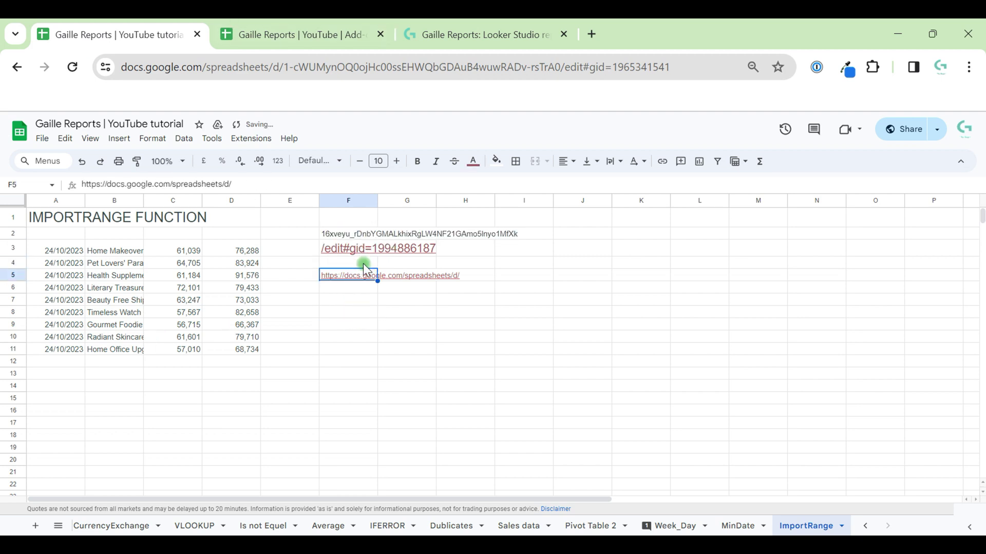
{"action": "key", "text": "Up"}
{"action": "key", "text": "Up"}
{"action": "key", "text": "Up"}
{"action": "key", "text": "Up"}
{"action": "key", "text": "ctrl+v"}
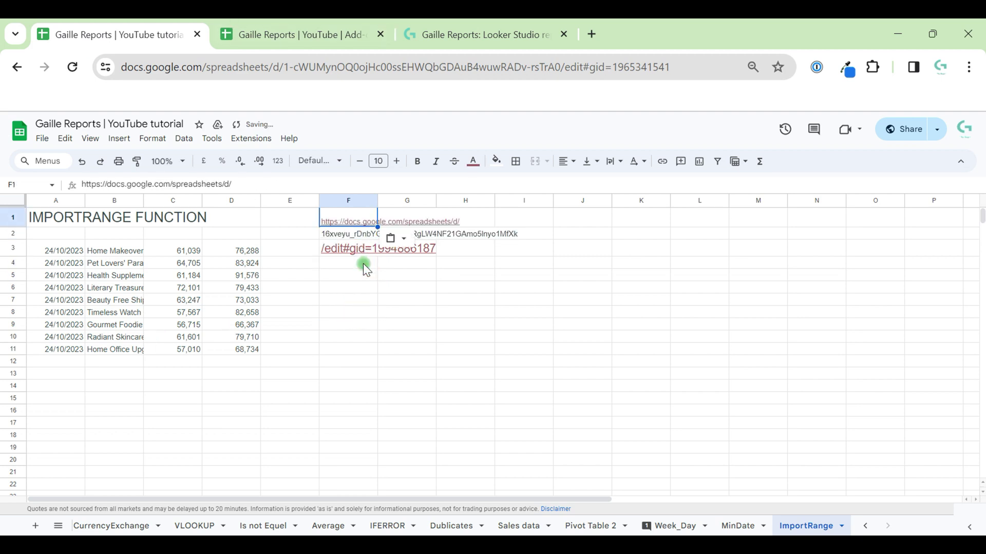
{"action": "key", "text": "Down"}
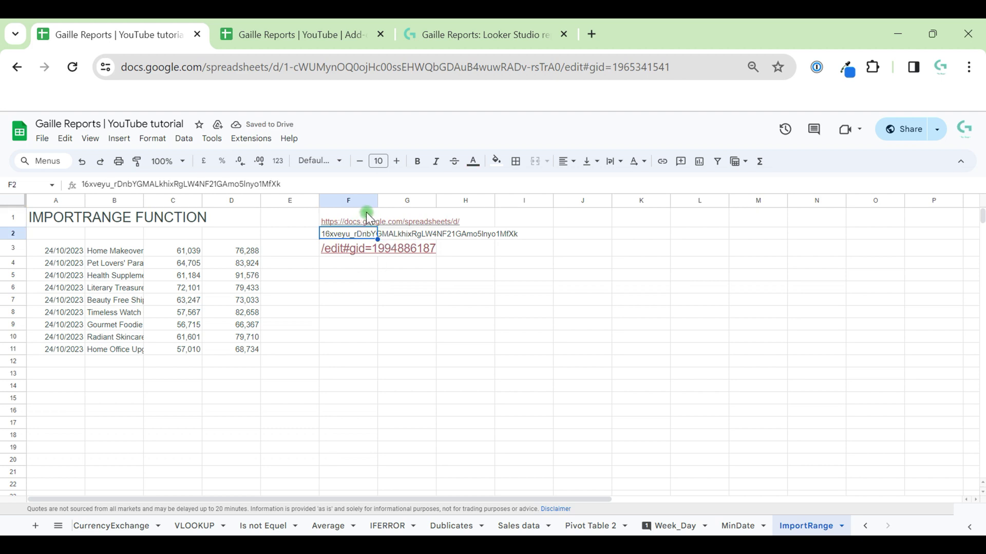
{"action": "mouse_move", "coordinate": [360, 219]}
{"action": "left_click", "coordinate": [503, 323]}
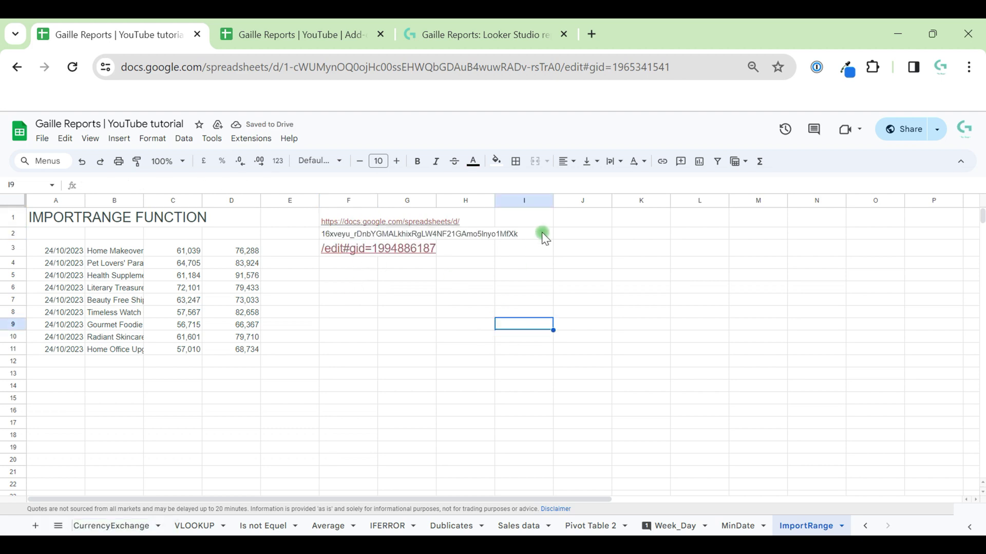
{"action": "left_click", "coordinate": [541, 232]}
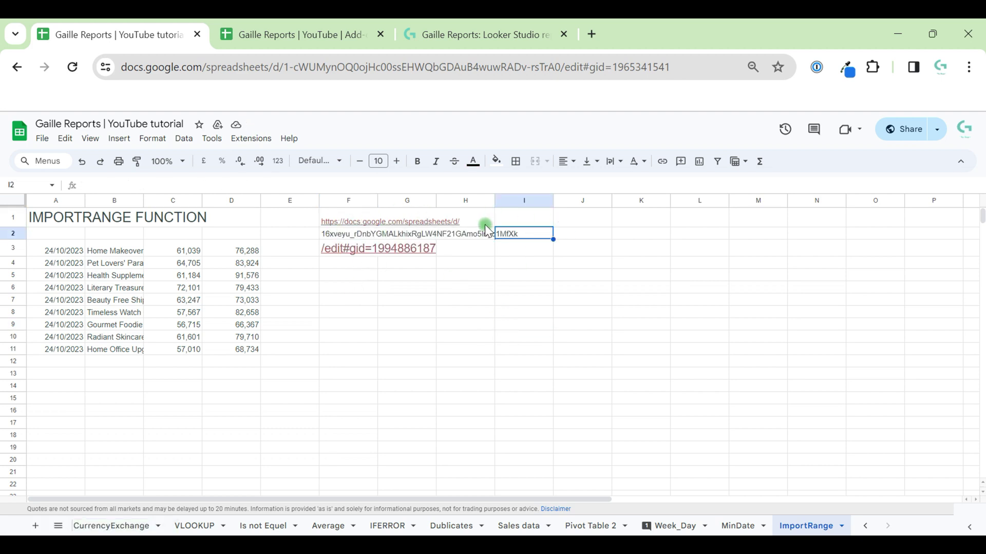
Step: Compare the spreadsheet ID in F2 with the pma_test sheet, whose headers begin at A1
{"action": "left_click", "coordinate": [330, 237]}
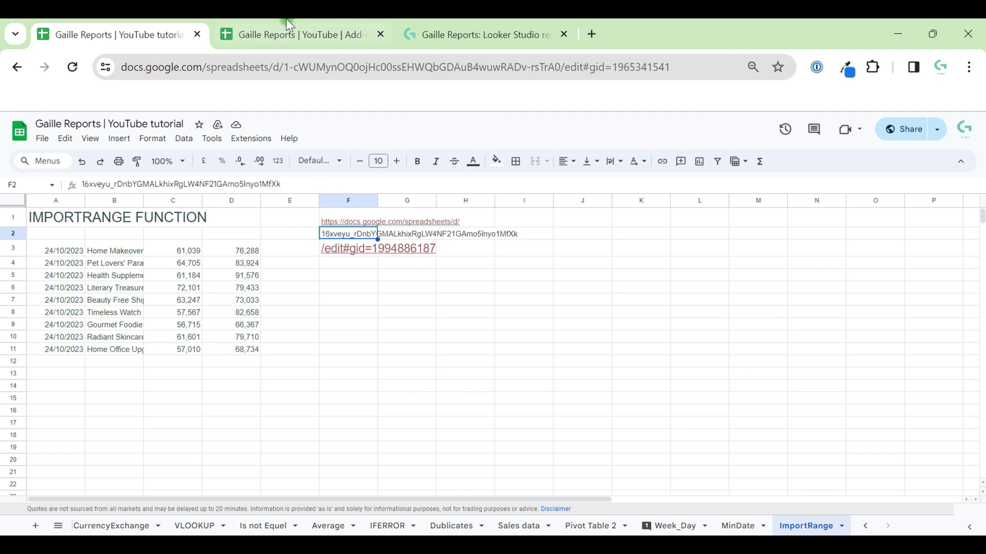
{"action": "left_click", "coordinate": [286, 21]}
{"action": "left_click", "coordinate": [53, 24]}
{"action": "left_click", "coordinate": [341, 300]}
{"action": "left_click", "coordinate": [353, 237]}
{"action": "left_click", "coordinate": [319, 23]}
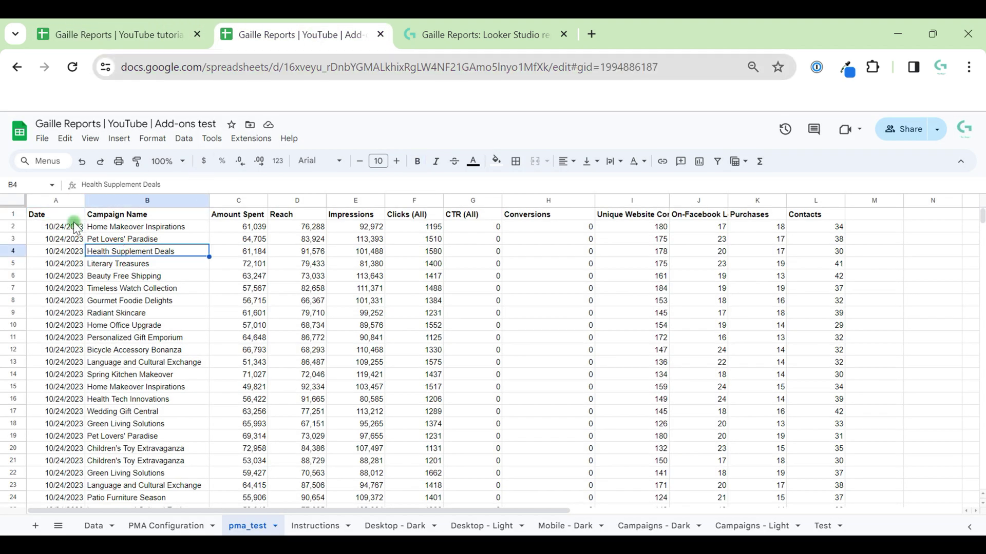
{"action": "left_click", "coordinate": [48, 216]}
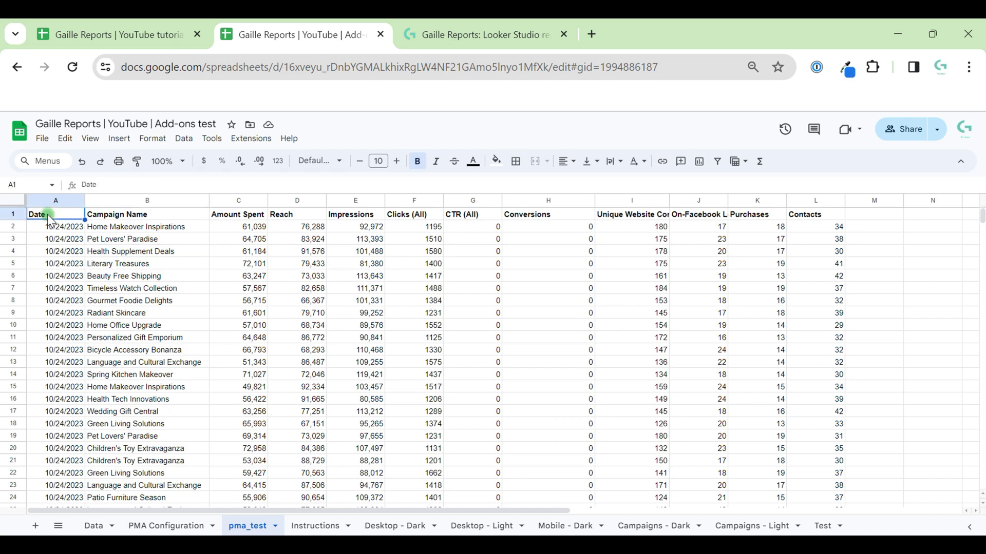
Step: Change A3's IMPORTRANGE range to "pma_test!A1:D10" so the headers import into row 3
{"action": "left_click", "coordinate": [109, 29]}
{"action": "left_click", "coordinate": [60, 252]}
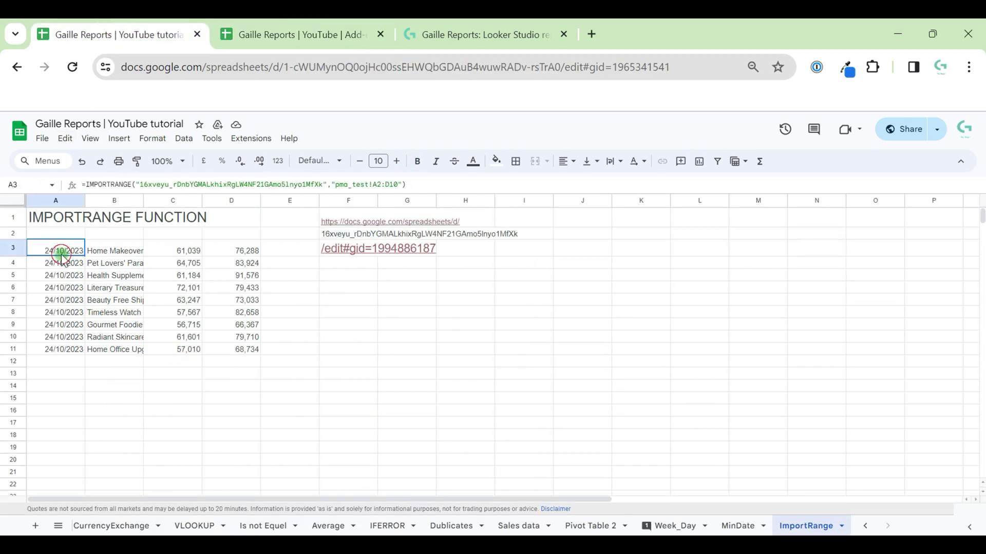
{"action": "left_click", "coordinate": [386, 185]}
{"action": "key", "text": "BackSpace"}
{"action": "type", "text": "!"}
{"action": "key", "text": "Return"}
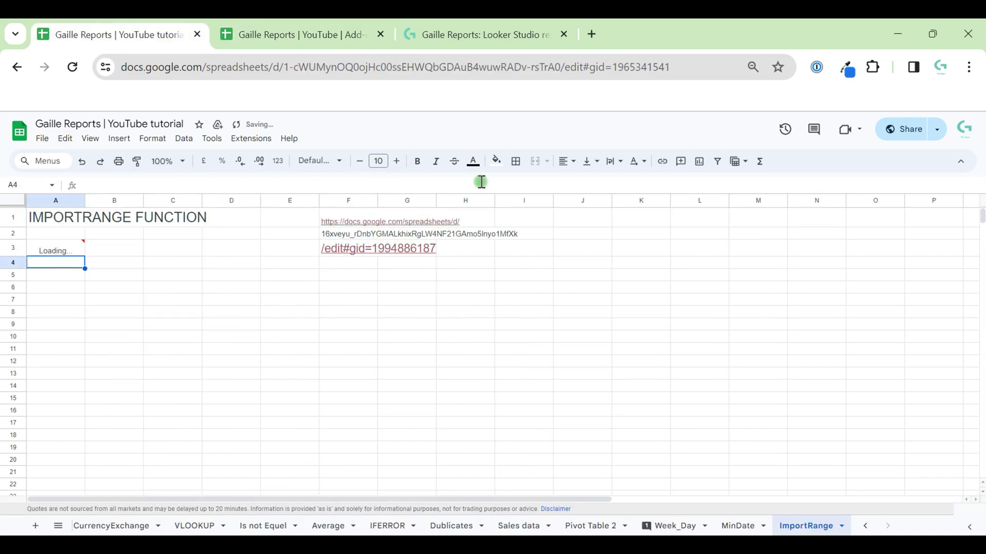
{"action": "left_click", "coordinate": [392, 184]}
{"action": "key", "text": "Return"}
Step: Bold the imported header row A3:D3
{"action": "left_click", "coordinate": [51, 251]}
{"action": "left_click_drag", "start_coordinate": [51, 251], "coordinate": [214, 255]}
{"action": "key", "text": "ctrl+b"}
{"action": "left_click", "coordinate": [335, 337]}
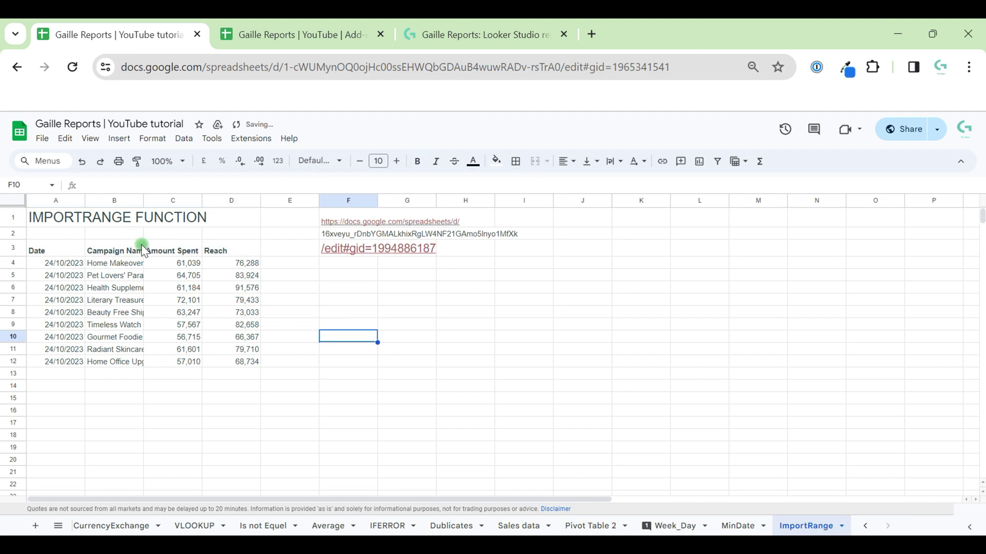
{"action": "left_click", "coordinate": [36, 250]}
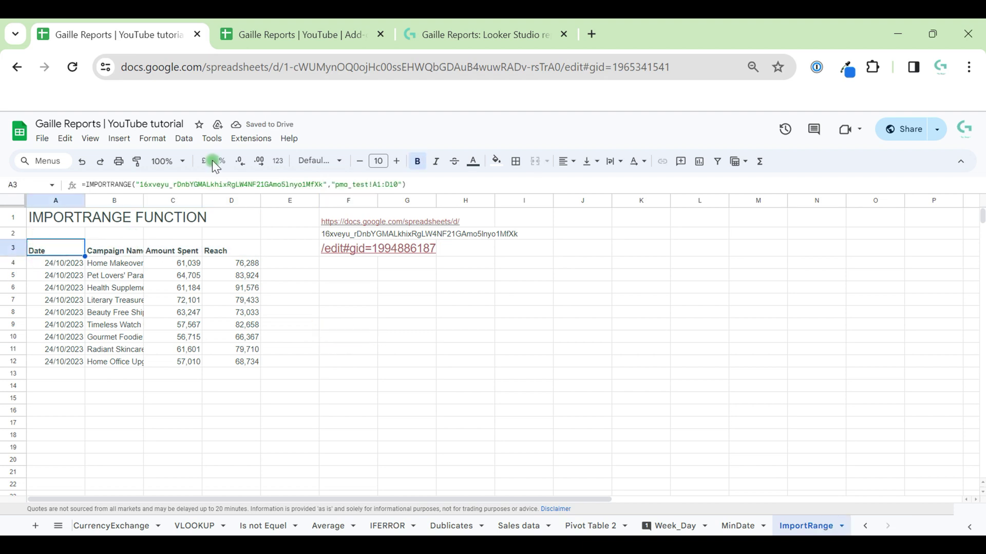
Step: Copy the Add-ons test spreadsheet URL and type the label Link in F5
{"action": "left_click", "coordinate": [291, 21]}
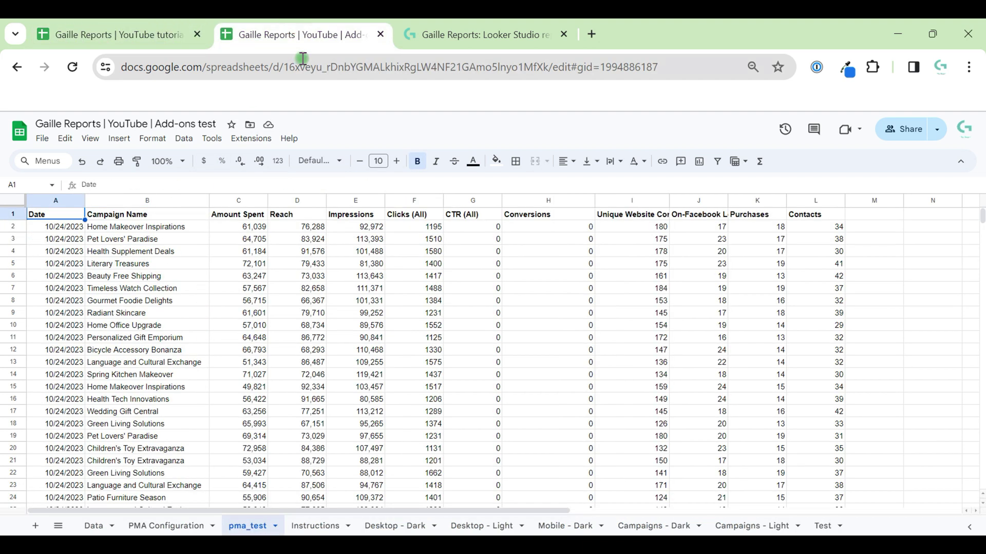
{"action": "left_click", "coordinate": [306, 62]}
{"action": "left_click", "coordinate": [180, 32]}
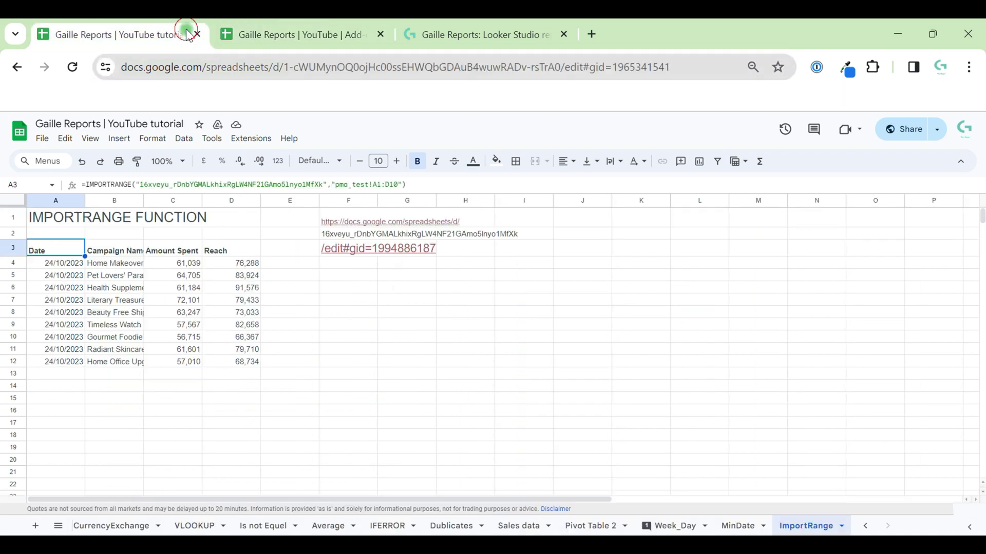
{"action": "left_click", "coordinate": [357, 277]}
{"action": "type", "text": "Link"}
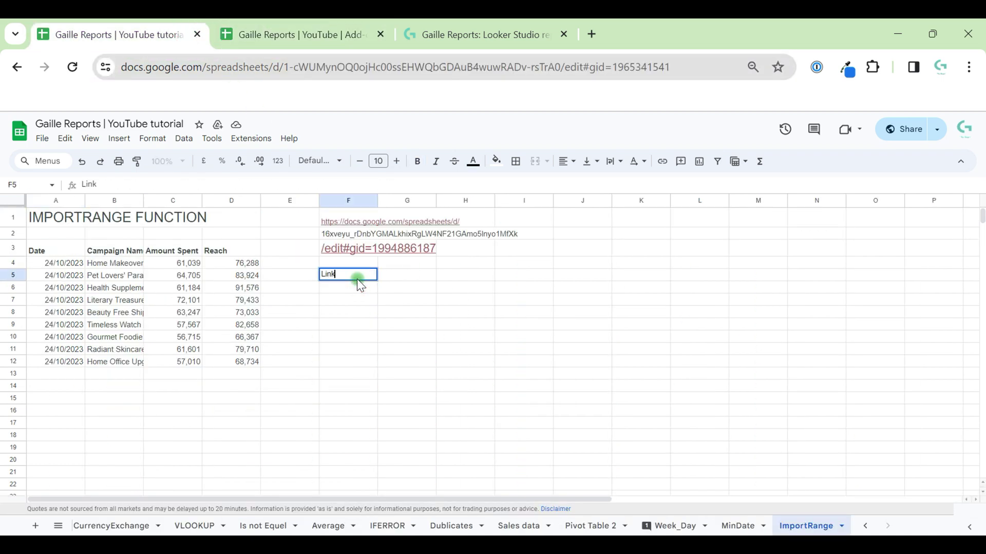
{"action": "key", "text": "Return"}
Step: Paste the URL into G5 and trim off its edit#gid ending
{"action": "key", "text": "Up"}
{"action": "key", "text": "Up"}
{"action": "key", "text": "Right"}
{"action": "key", "text": "Down"}
{"action": "key", "text": "ctrl+v"}
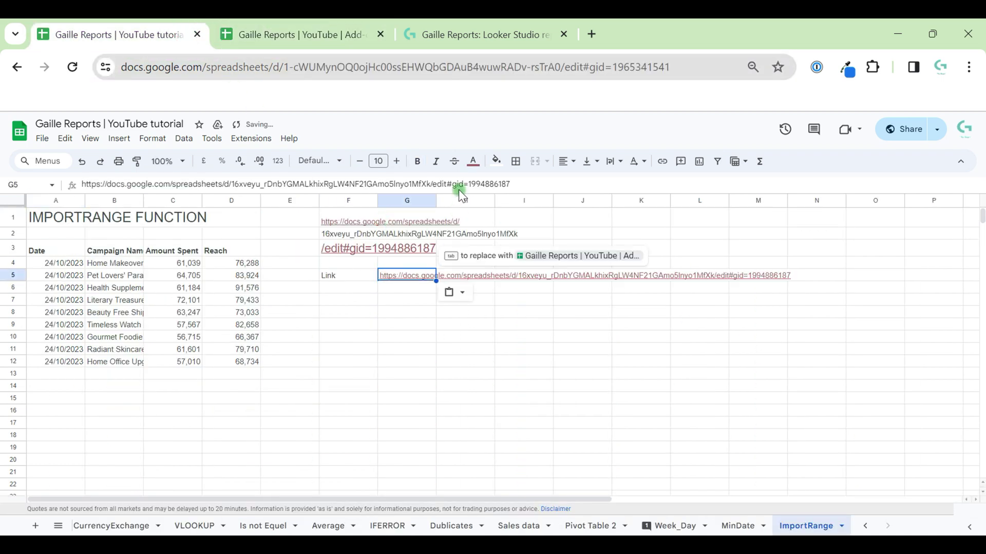
{"action": "left_click_drag", "start_coordinate": [463, 184], "coordinate": [437, 184]}
{"action": "key", "text": "shift+End"}
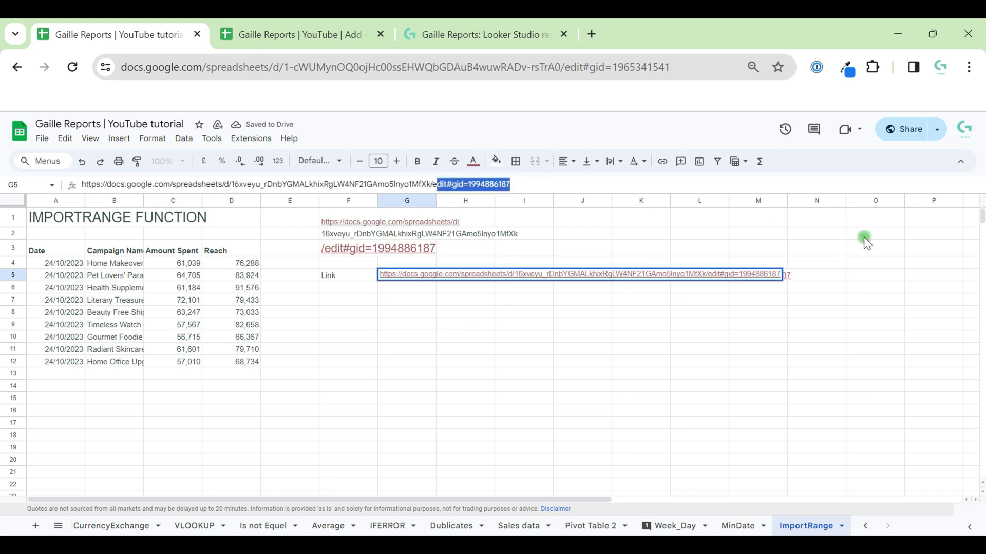
{"action": "key", "text": "BackSpace"}
{"action": "key", "text": "Return"}
Step: Check the trimmed URL in G5, then reopen A3's IMPORTRANGE formula at its first argument
{"action": "key", "text": "Up"}
{"action": "key", "text": "Left"}
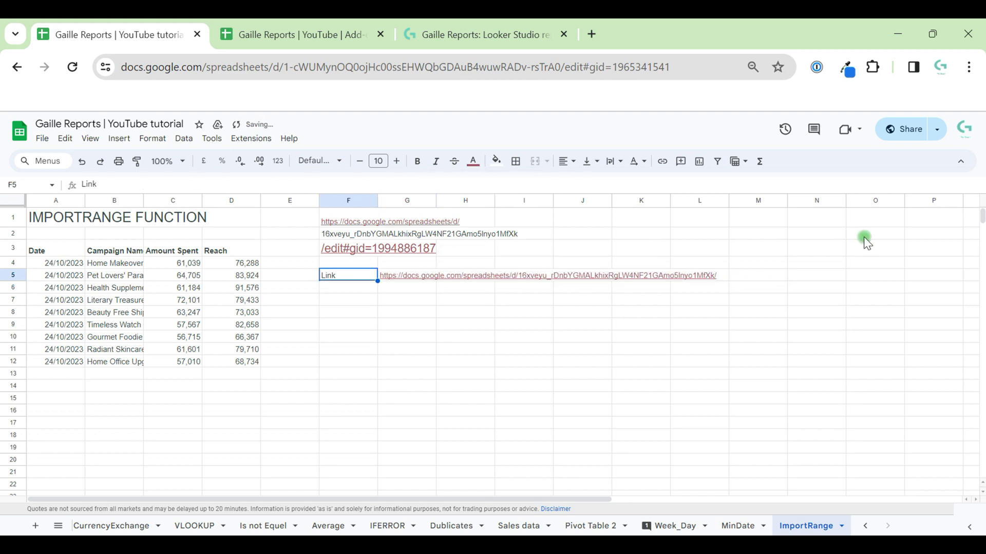
{"action": "key", "text": "Left"}
{"action": "key", "text": "Right"}
{"action": "key", "text": "Left"}
{"action": "key", "text": "Left"}
{"action": "key", "text": "Left"}
{"action": "key", "text": "Left"}
{"action": "key", "text": "Left"}
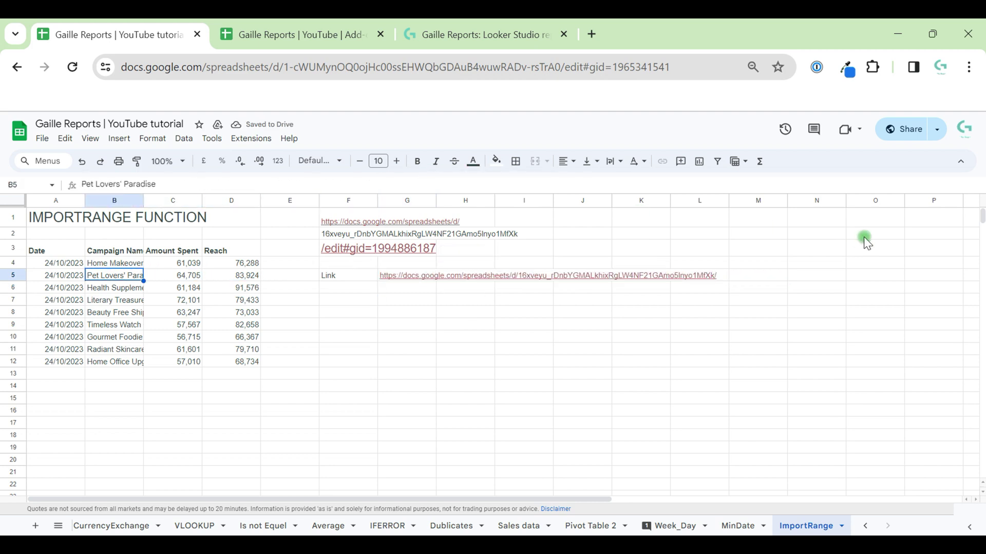
{"action": "key", "text": "Up"}
{"action": "key", "text": "Up"}
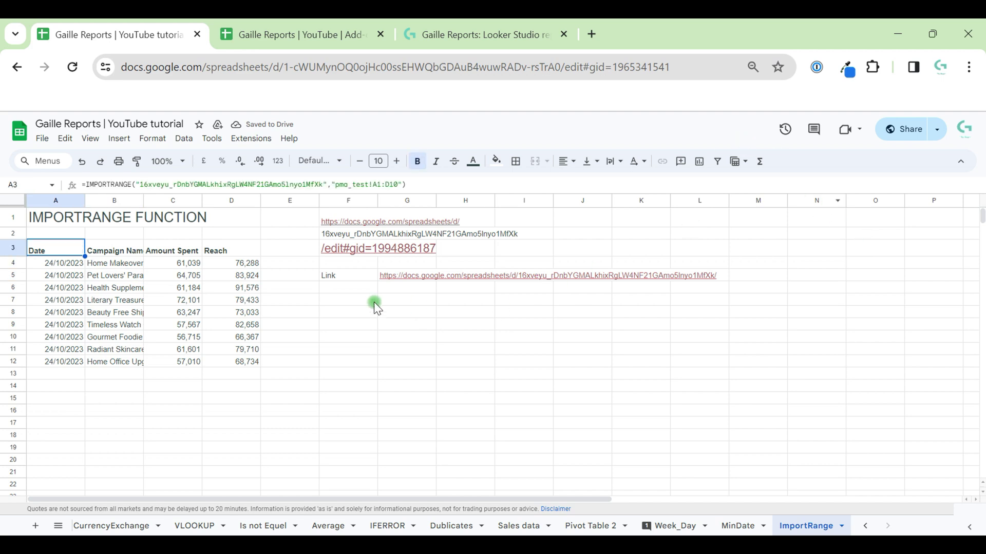
{"action": "left_click", "coordinate": [421, 262]}
{"action": "key", "text": "Down"}
{"action": "left_click", "coordinate": [56, 251]}
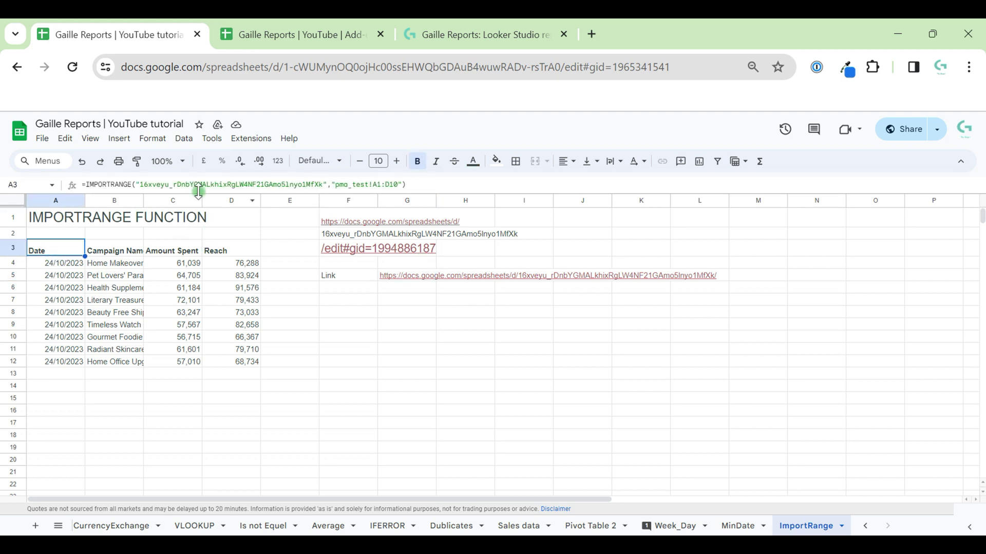
{"action": "left_click", "coordinate": [136, 185]}
Step: Replace the quoted spreadsheet ID in A3's IMPORTRANGE with a reference to G5
{"action": "key", "text": "shift+Right"}
{"action": "key", "text": "shift+Right"}
{"action": "key", "text": "shift+Right"}
{"action": "key", "text": "shift+Right"}
{"action": "key", "text": "shift+Right"}
{"action": "key", "text": "shift+Right"}
{"action": "key", "text": "shift+Right"}
{"action": "key", "text": "shift+Right"}
{"action": "key", "text": "shift+Right"}
{"action": "key", "text": "shift+Right"}
{"action": "key", "text": "shift+Right"}
{"action": "key", "text": "shift+Right"}
{"action": "key", "text": "shift+Right"}
{"action": "key", "text": "shift+Right"}
{"action": "key", "text": "shift+Right"}
{"action": "key", "text": "shift+Right"}
{"action": "key", "text": "shift+Right"}
{"action": "key", "text": "shift+Right"}
{"action": "key", "text": "shift+Right"}
{"action": "key", "text": "shift+Right"}
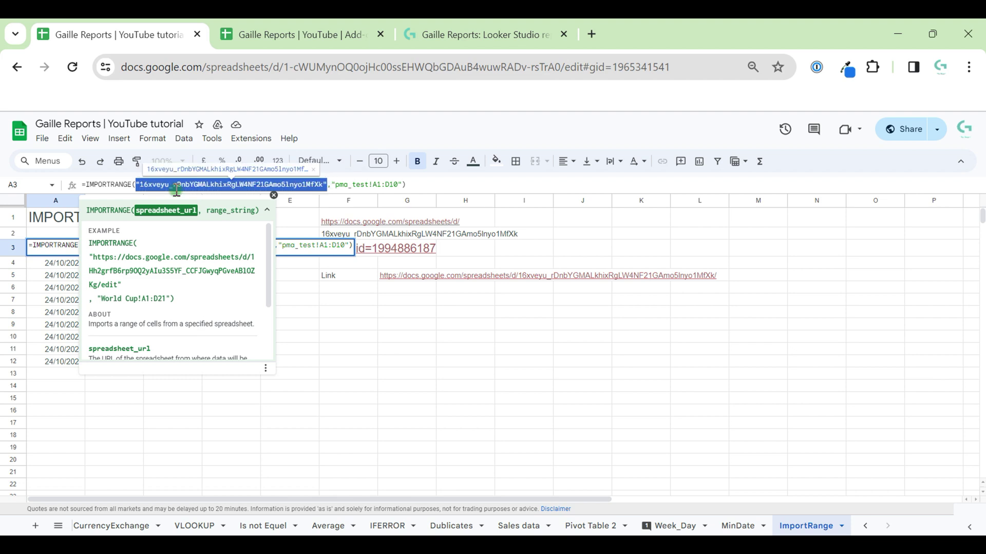
{"action": "type", "text": "G5"}
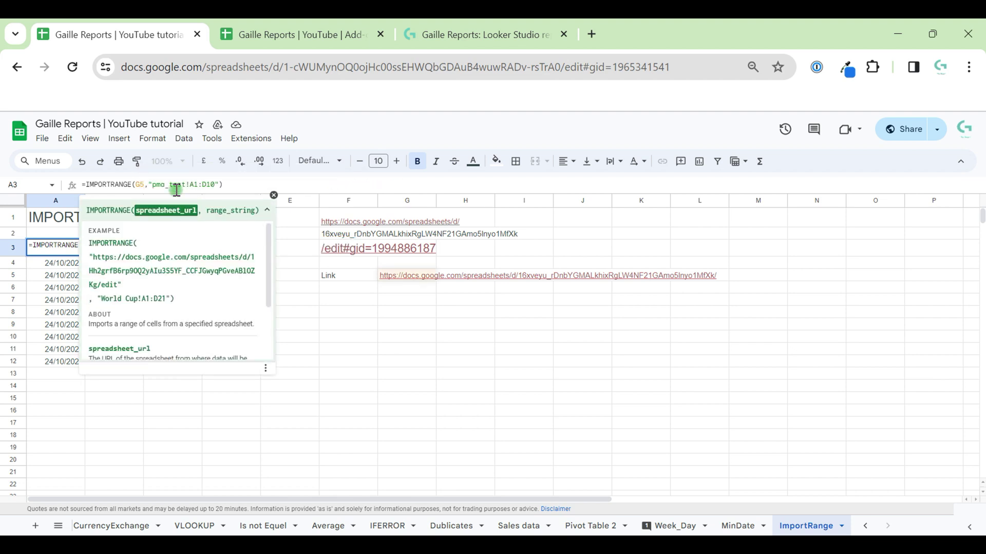
{"action": "key", "text": "Return"}
{"action": "key", "text": "Up"}
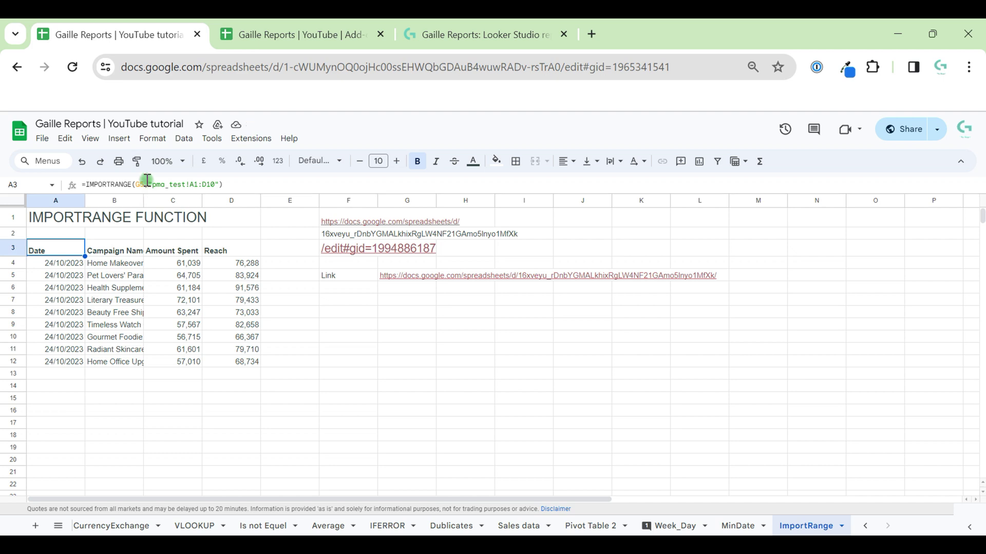
Step: Paste the quoted range text pma_test!A1:D10 into G6, leaving A3's formula unchanged
{"action": "left_click", "coordinate": [160, 182]}
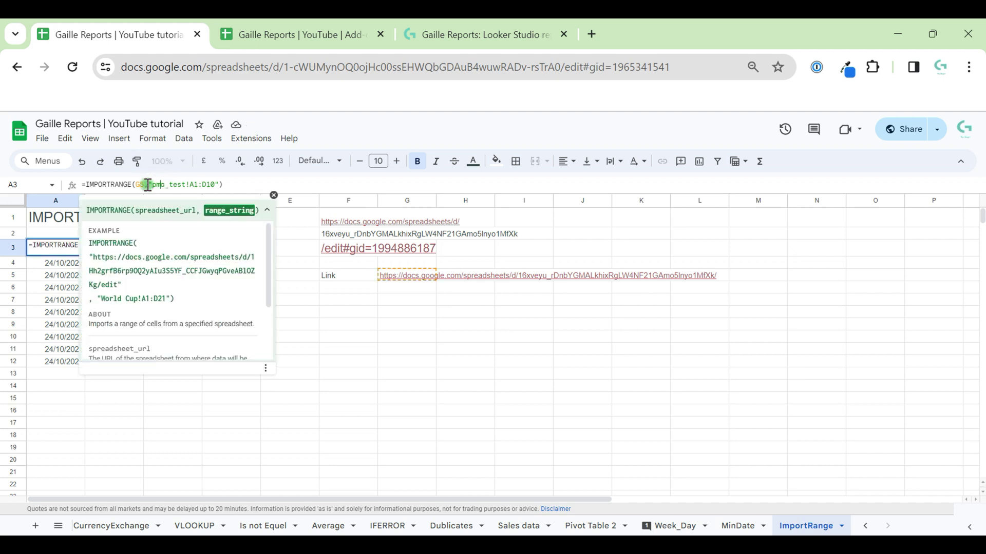
{"action": "left_click_drag", "start_coordinate": [149, 184], "coordinate": [218, 191]}
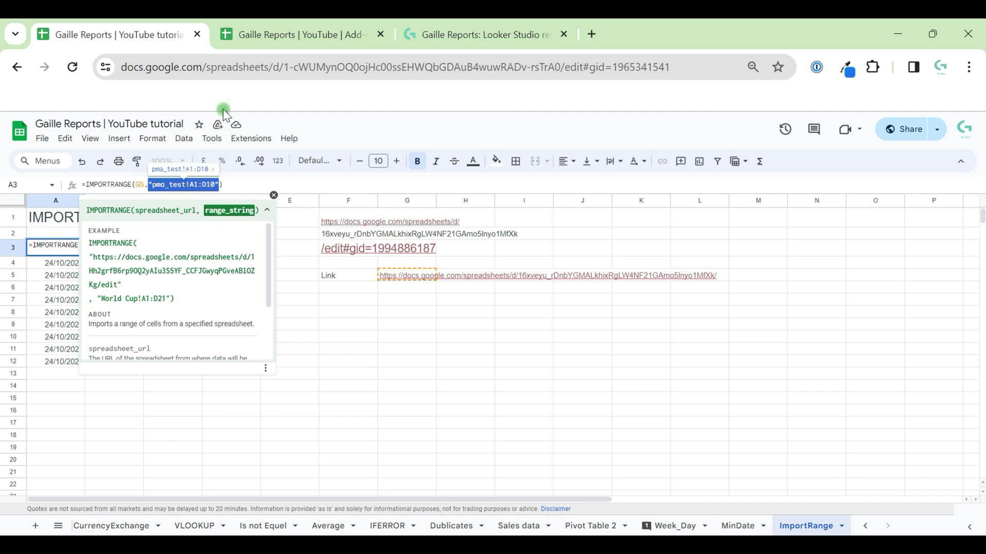
{"action": "left_click", "coordinate": [393, 287]}
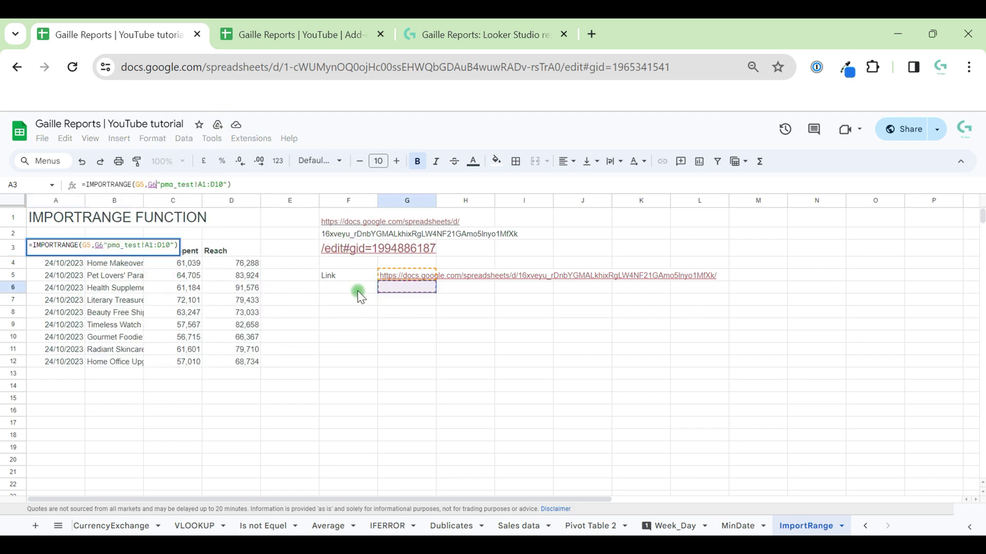
{"action": "key", "text": "BackSpace"}
{"action": "key", "text": "BackSpace"}
{"action": "key", "text": "Return"}
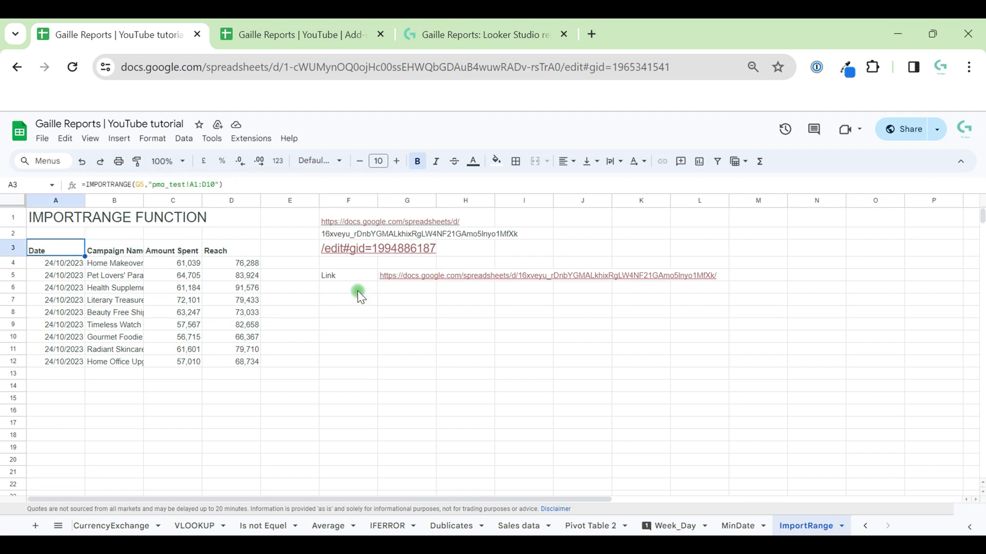
{"action": "key", "text": "Down"}
{"action": "key", "text": "Down"}
{"action": "key", "text": "Down"}
{"action": "left_click", "coordinate": [380, 292]}
{"action": "type", "text": "\"pma_test!A1:D10\""}
{"action": "left_click", "coordinate": [414, 348]}
Step: Label cell F6 as 'Tab'
{"action": "left_click", "coordinate": [348, 291]}
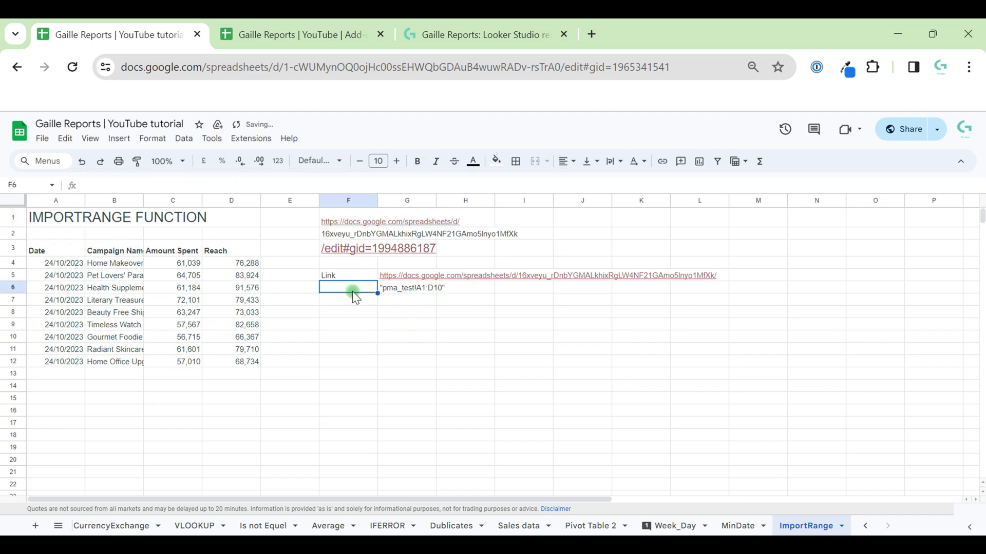
{"action": "type", "text": "Tab and"}
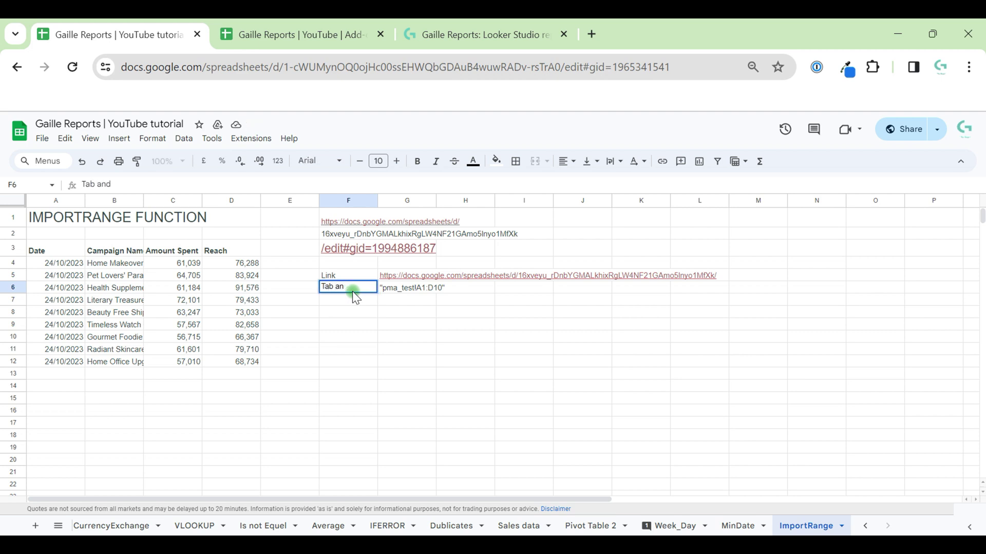
{"action": "key", "text": "BackSpace"}
{"action": "key", "text": "BackSpace"}
{"action": "key", "text": "BackSpace"}
{"action": "key", "text": "BackSpace"}
{"action": "key", "text": "Return"}
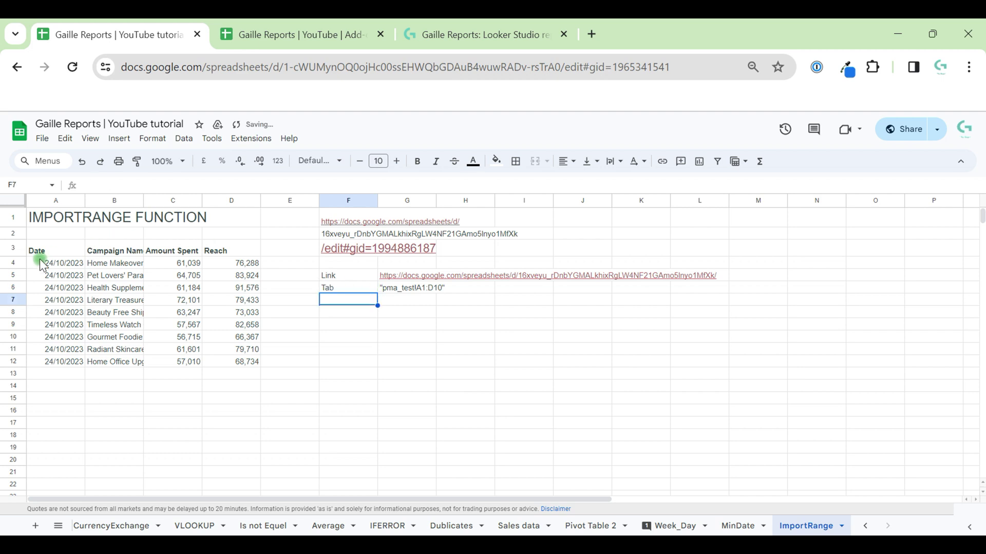
Step: Delete both quotation marks around G6's range text, then return to A3
{"action": "left_click", "coordinate": [43, 260]}
{"action": "left_click", "coordinate": [56, 250]}
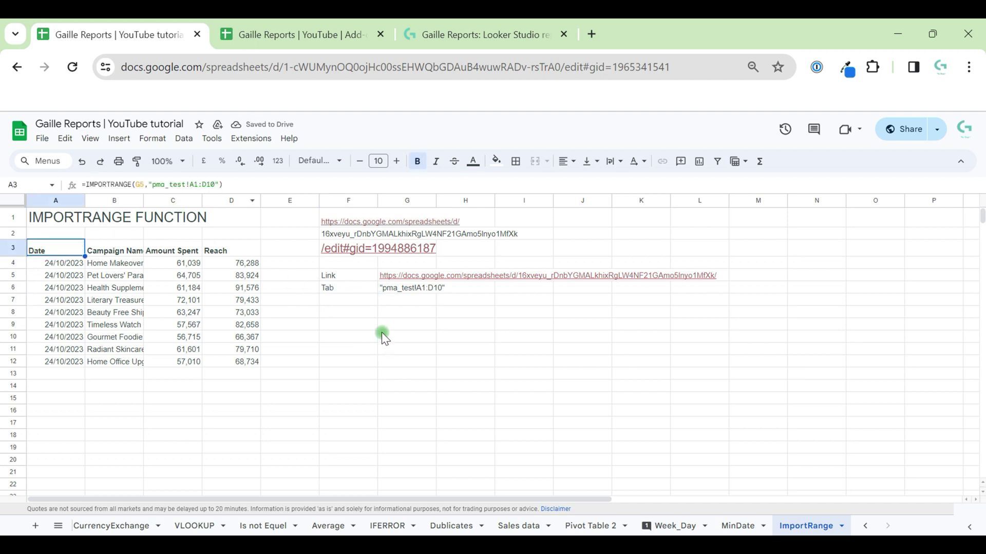
{"action": "left_click", "coordinate": [403, 287]}
{"action": "left_click", "coordinate": [233, 184]}
{"action": "key", "text": "BackSpace"}
{"action": "key", "text": "Home"}
{"action": "key", "text": "Delete"}
{"action": "key", "text": "Return"}
{"action": "key", "text": "Up"}
{"action": "key", "text": "Left"}
{"action": "key", "text": "Left"}
{"action": "key", "text": "Left"}
{"action": "key", "text": "Left"}
{"action": "key", "text": "Left"}
{"action": "key", "text": "Left"}
{"action": "key", "text": "Up"}
{"action": "key", "text": "Up"}
{"action": "key", "text": "Up"}
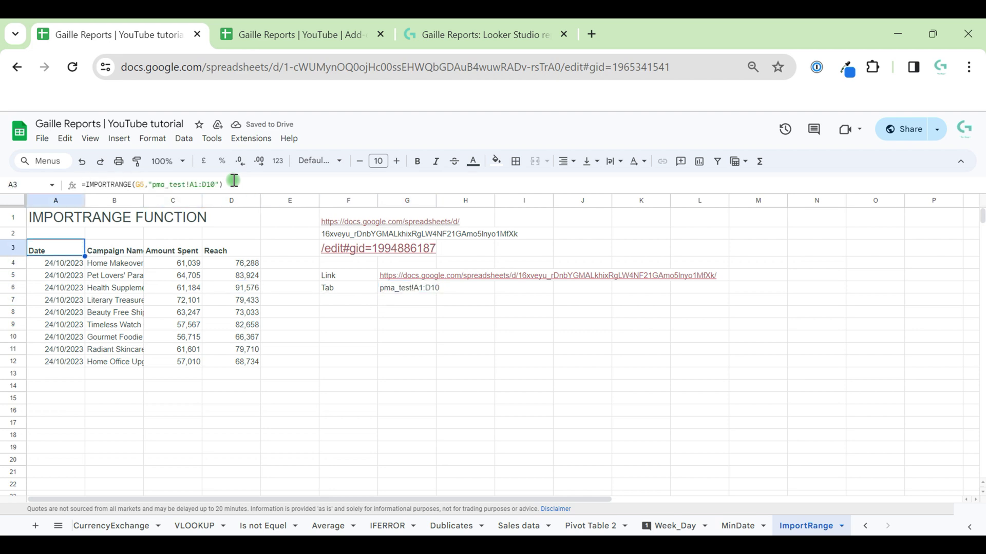
Step: Replace the quoted range in A3's formula with G6, giving =IMPORTRANGE(G5,G6)
{"action": "left_click_drag", "start_coordinate": [149, 185], "coordinate": [222, 185]}
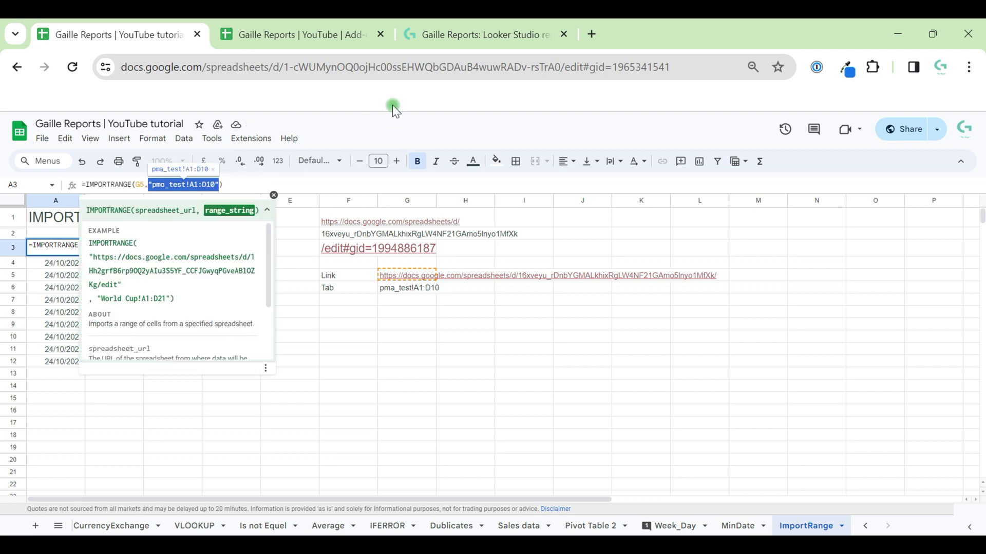
{"action": "type", "text": "G6"}
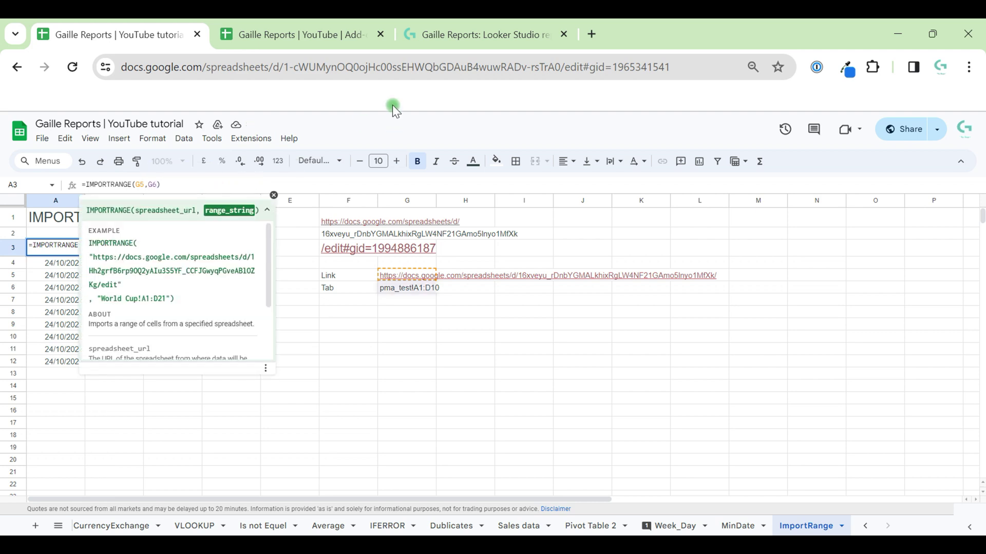
{"action": "key", "text": "Return"}
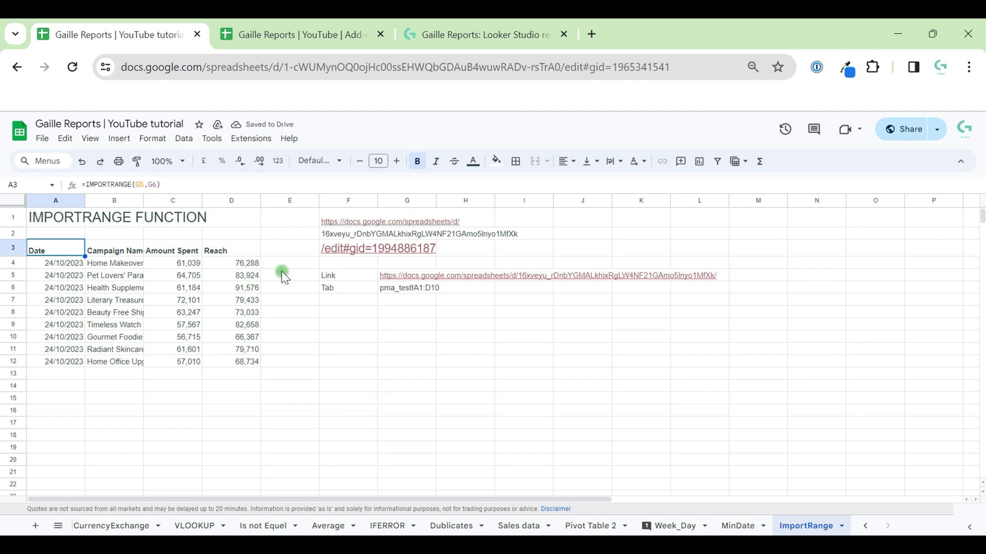
Step: Clear the URL pieces from F1:F3 by pasting a copied empty cell over them
{"action": "left_click_drag", "start_coordinate": [318, 277], "coordinate": [335, 283]}
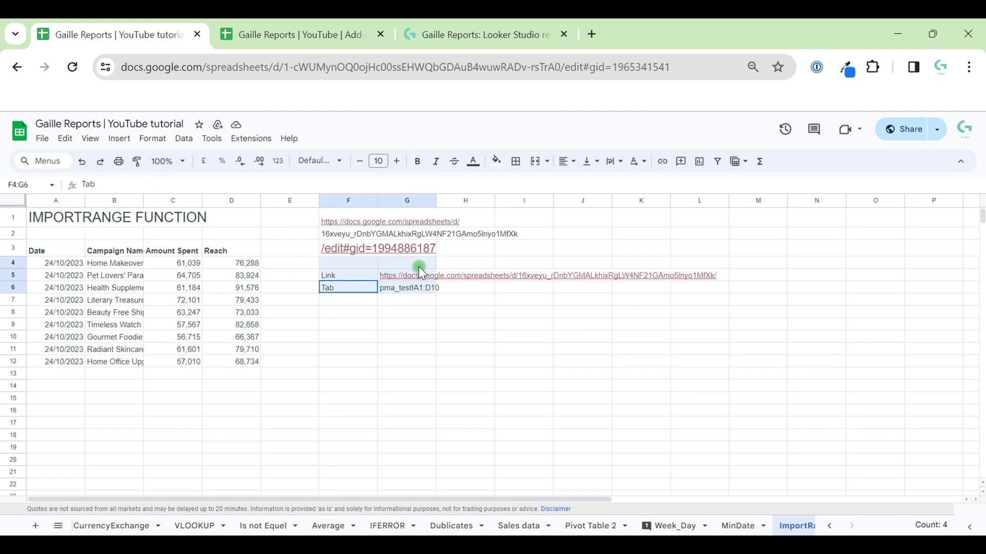
{"action": "left_click", "coordinate": [513, 313]}
{"action": "left_click", "coordinate": [348, 221]}
{"action": "left_click", "coordinate": [575, 234]}
{"action": "key", "text": "ctrl+c"}
{"action": "left_click_drag", "start_coordinate": [482, 262], "coordinate": [406, 221]}
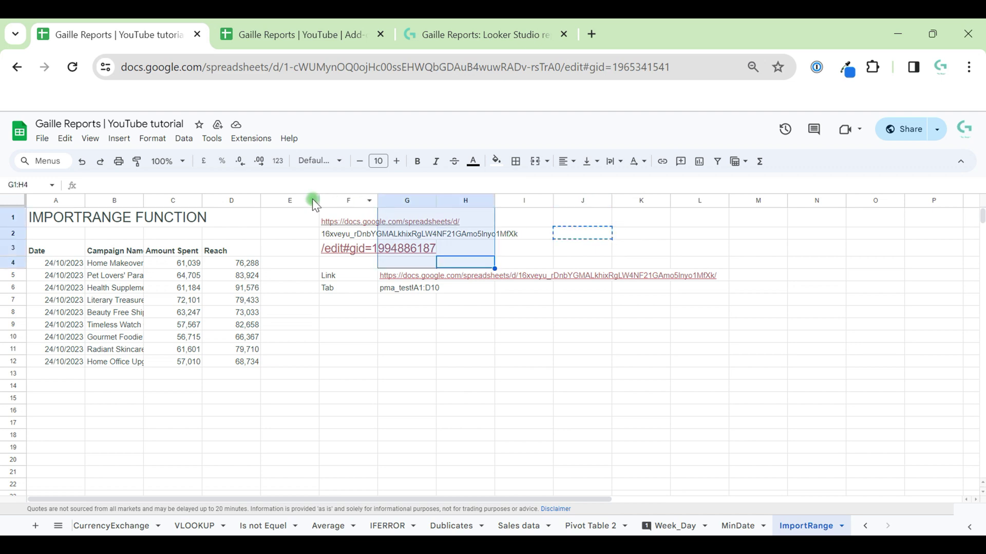
{"action": "key", "text": "Left"}
{"action": "key", "text": "Left"}
{"action": "key", "text": "Up"}
{"action": "key", "text": "Up"}
{"action": "key", "text": "Up"}
{"action": "key", "text": "shift+Down"}
{"action": "key", "text": "shift+Down"}
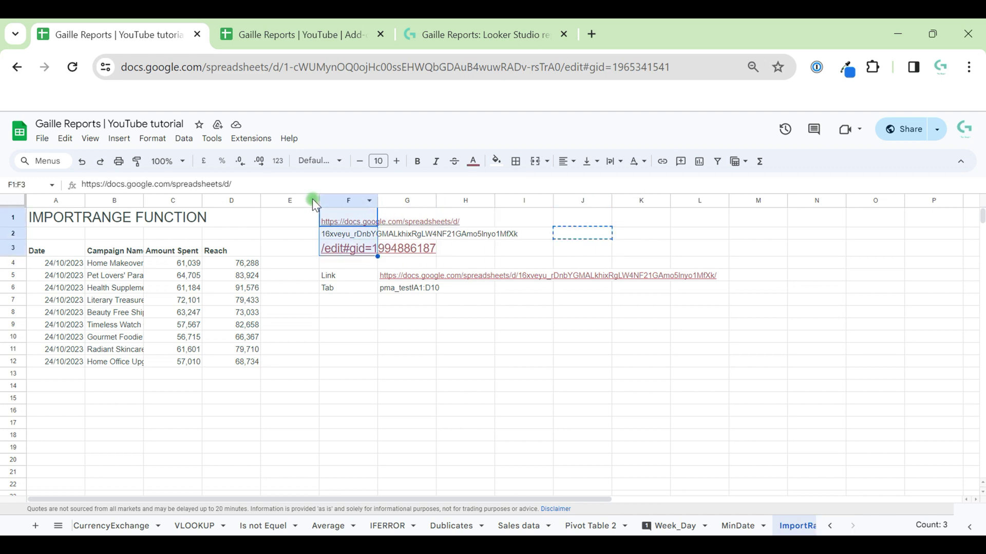
{"action": "key", "text": "ctrl+v"}
{"action": "key", "text": "Right"}
{"action": "left_click", "coordinate": [404, 283]}
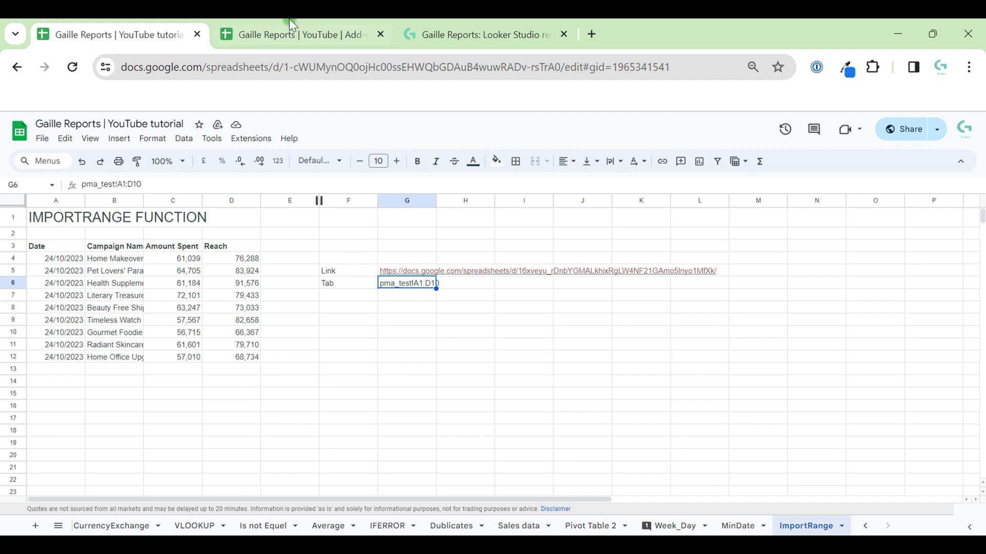
{"action": "mouse_move", "coordinate": [289, 21]}
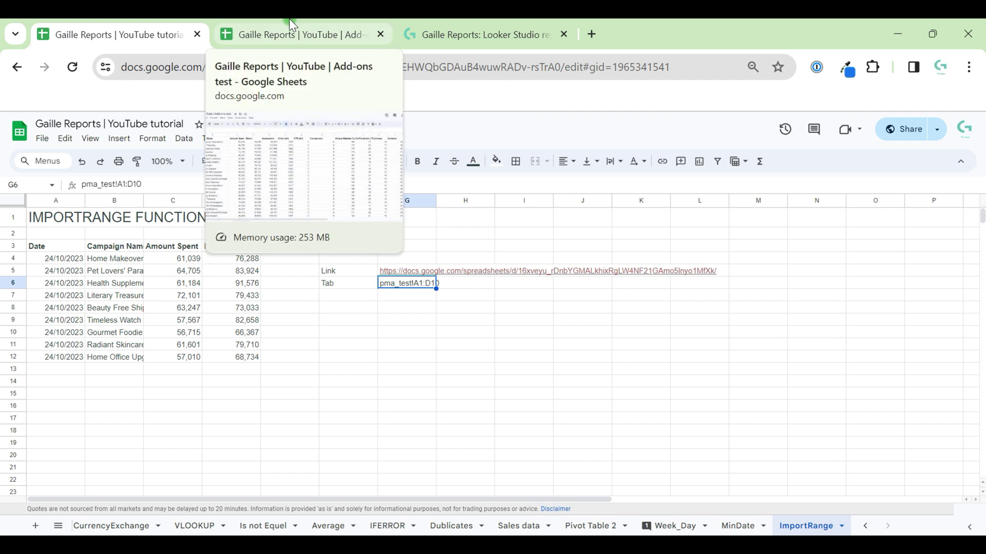
{"action": "left_click", "coordinate": [290, 20]}
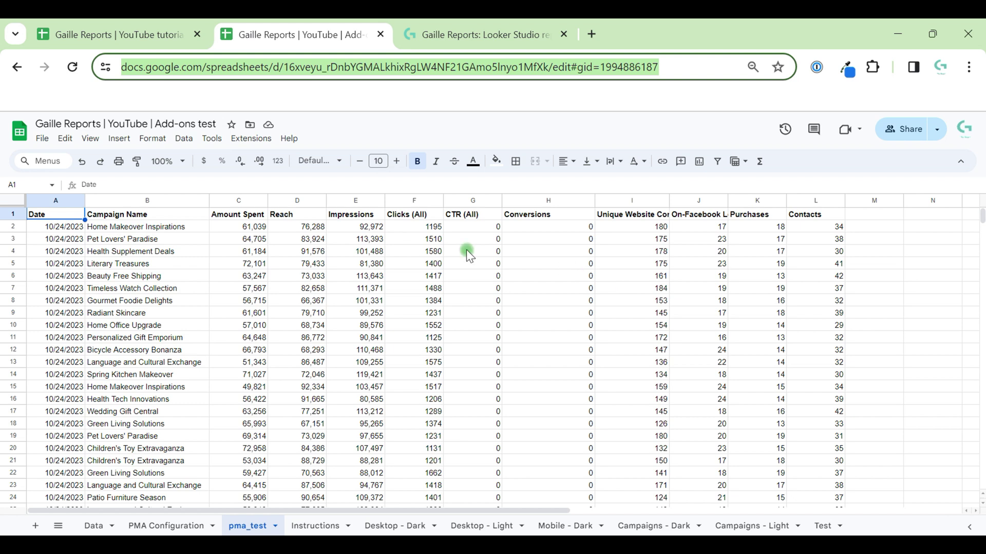
{"action": "left_click", "coordinate": [418, 299]}
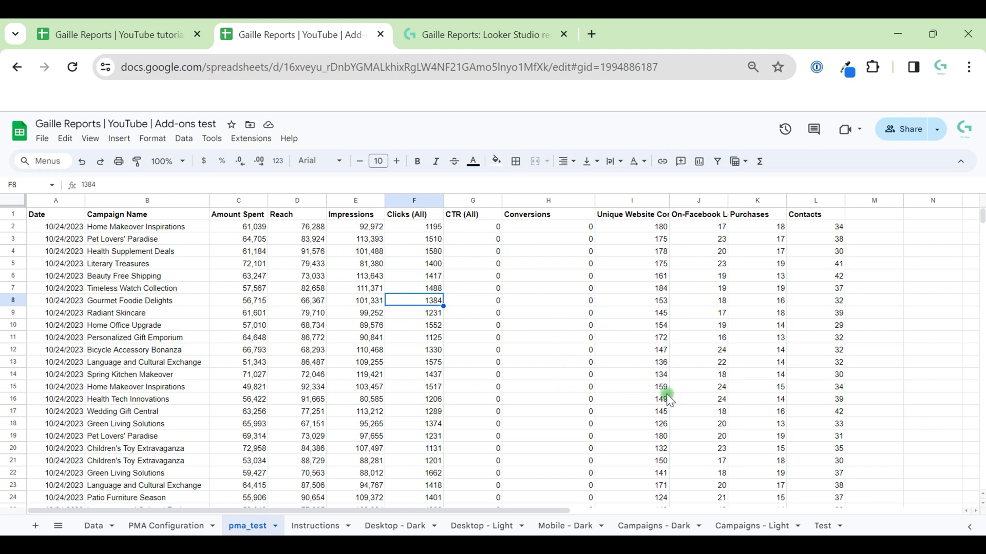
{"action": "left_click", "coordinate": [149, 28]}
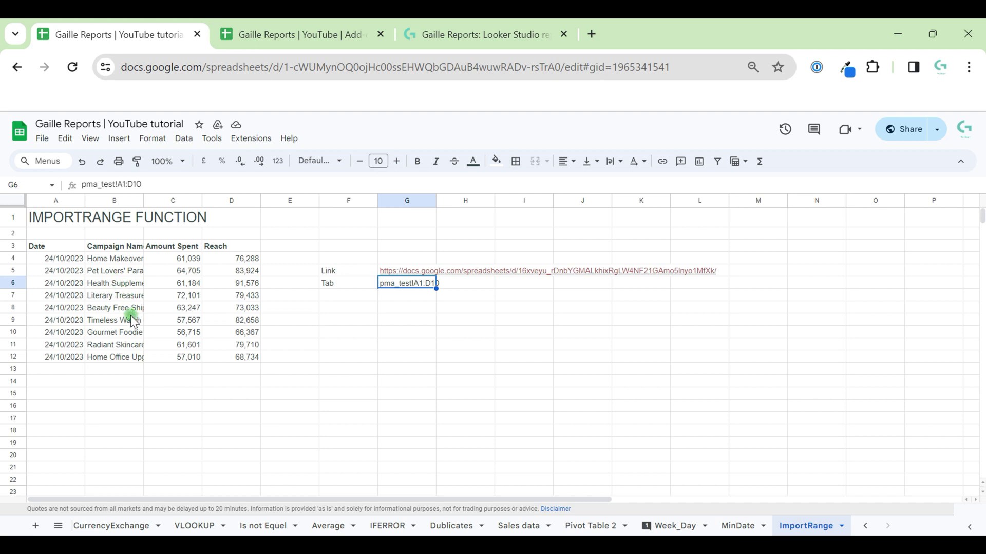
{"action": "left_click", "coordinate": [72, 251]}
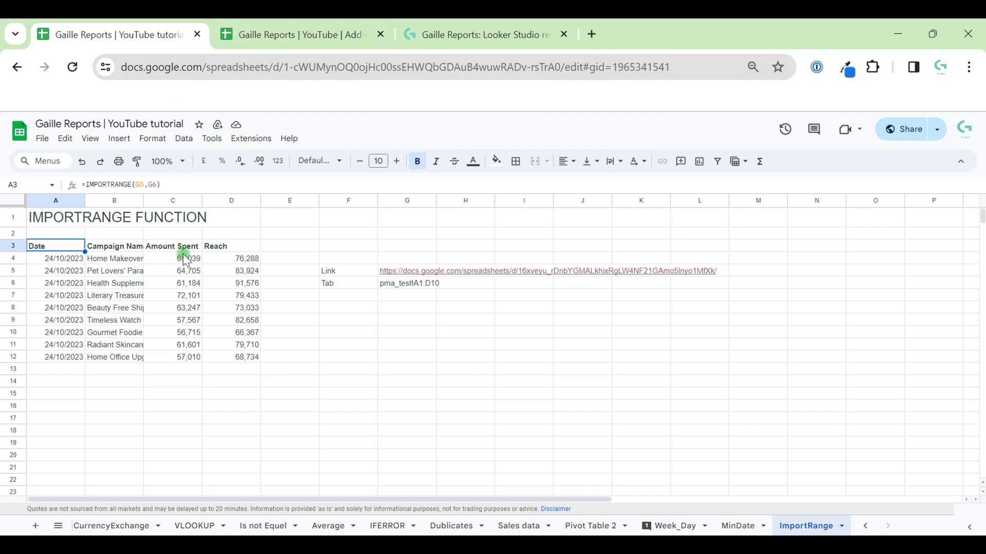
{"action": "left_click", "coordinate": [970, 137]}
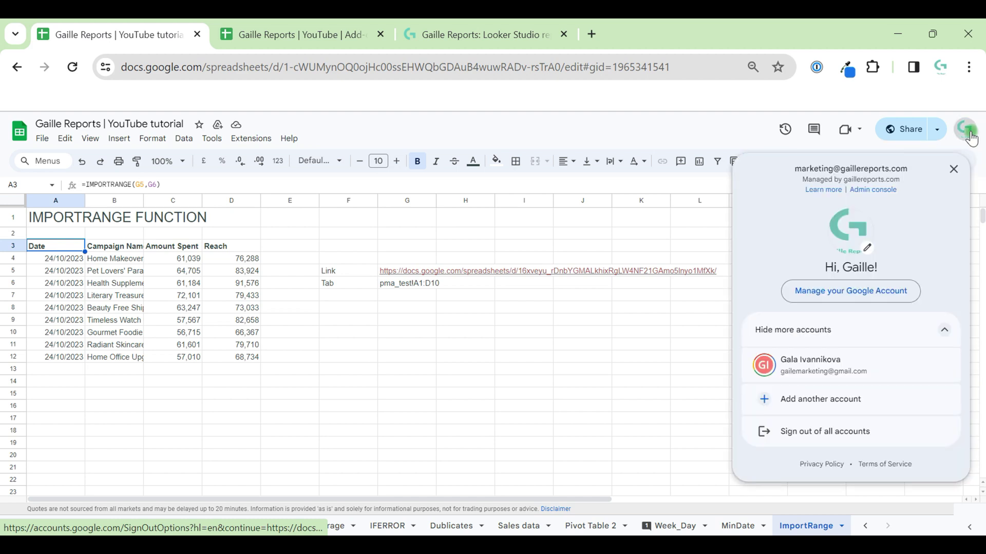
{"action": "left_click", "coordinate": [645, 221]}
{"action": "left_click", "coordinate": [272, 23]}
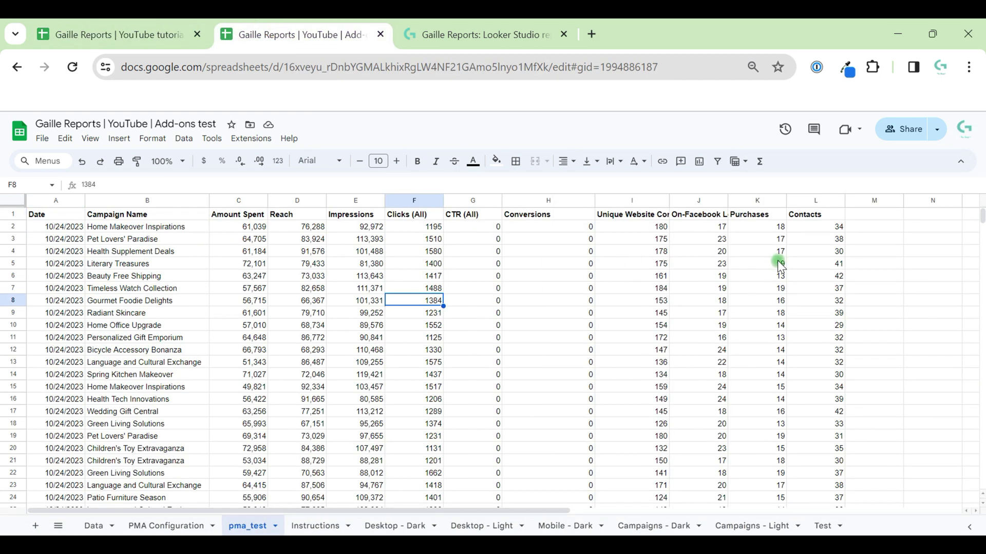
{"action": "left_click", "coordinate": [83, 46]}
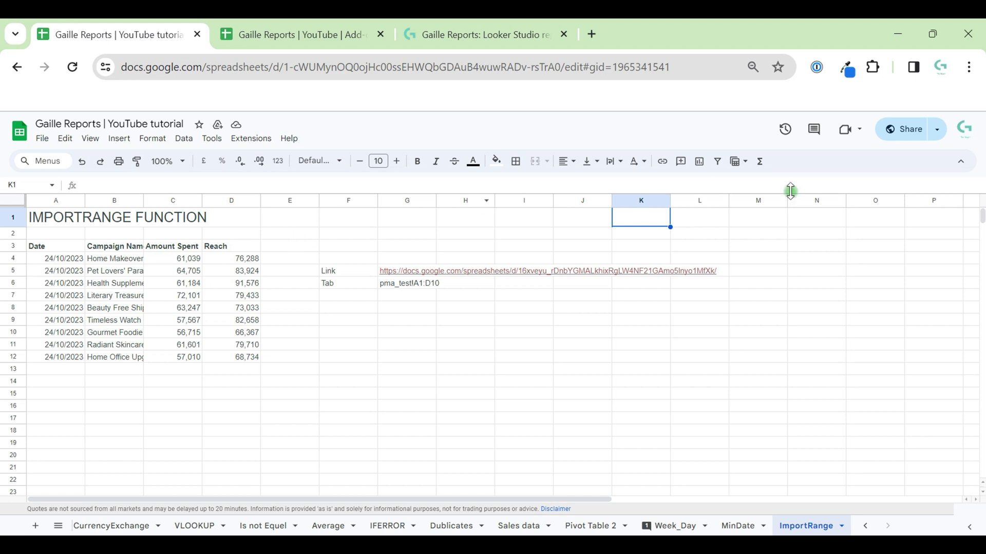
{"action": "left_click", "coordinate": [324, 32]}
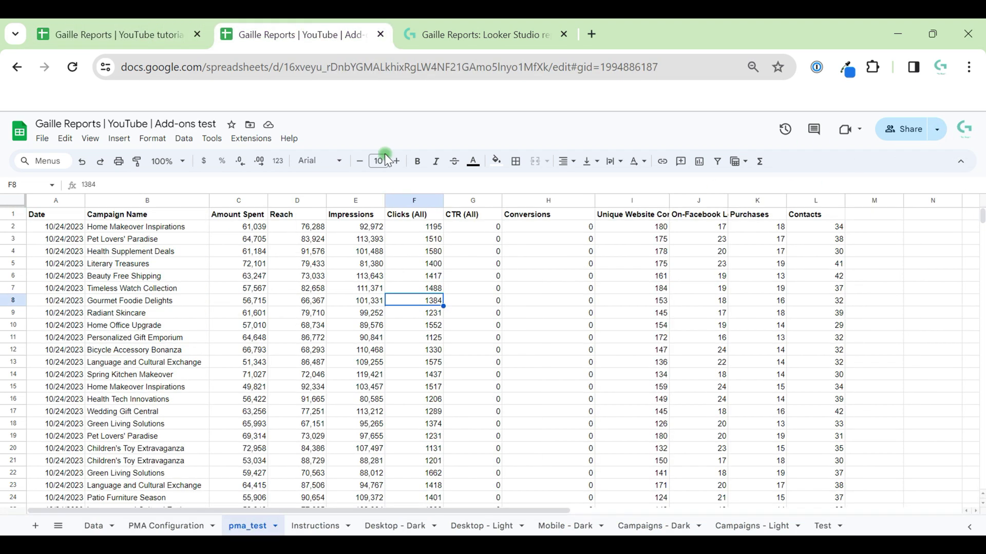
{"action": "left_click", "coordinate": [95, 28]}
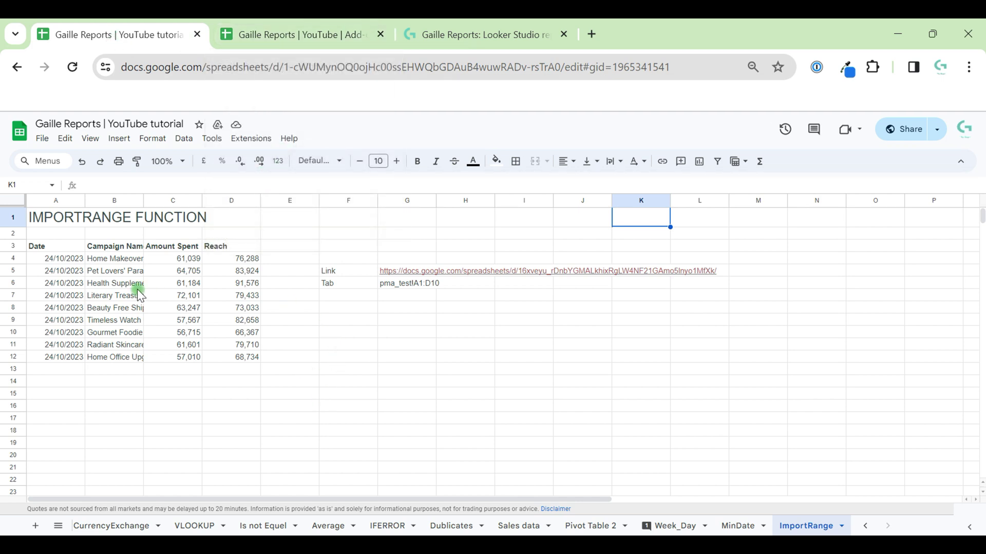
Step: Append a 0 to G6's range so it reads pma_test!A1:D100, then scroll through the imported rows
{"action": "left_click", "coordinate": [42, 246]}
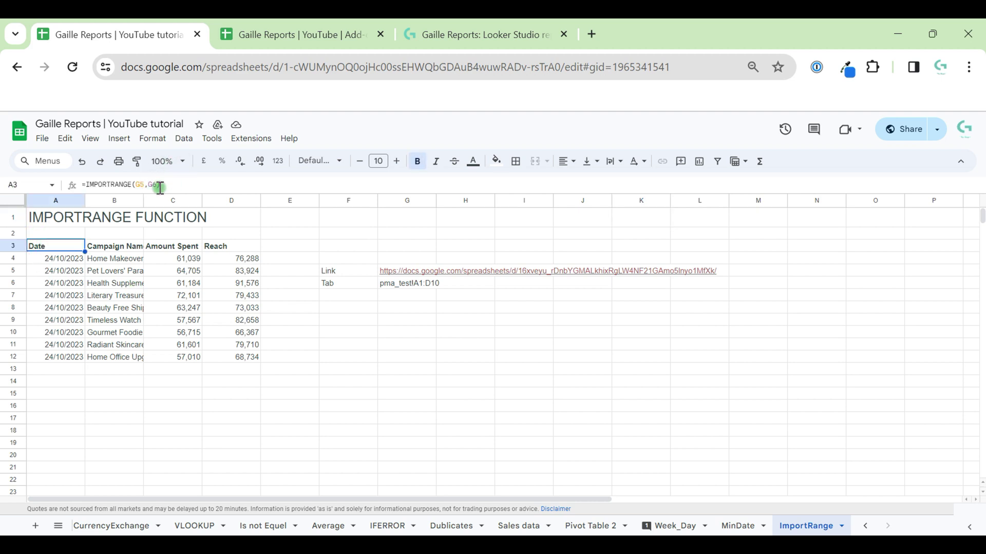
{"action": "left_click", "coordinate": [419, 282]}
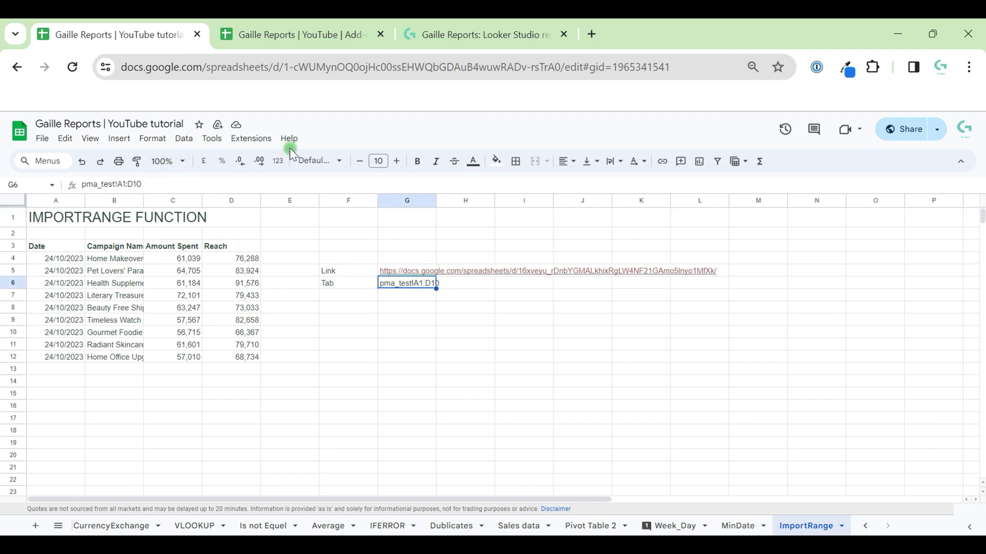
{"action": "left_click", "coordinate": [189, 184]}
{"action": "type", "text": "0"}
{"action": "key", "text": "Return"}
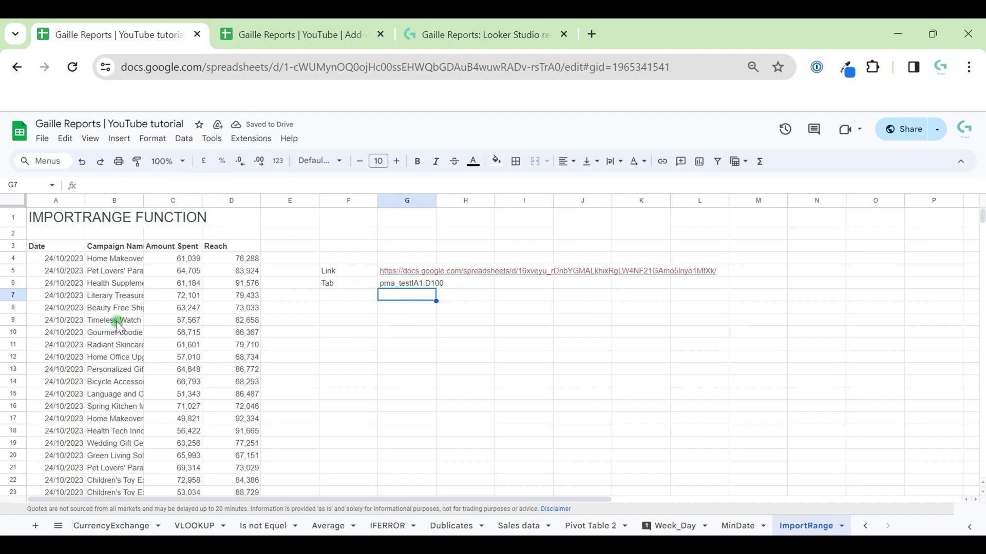
{"action": "scroll", "coordinate": [115, 328], "scroll_direction": "down", "scroll_amount": 18}
{"action": "scroll", "coordinate": [116, 326], "scroll_direction": "up", "scroll_amount": 18}
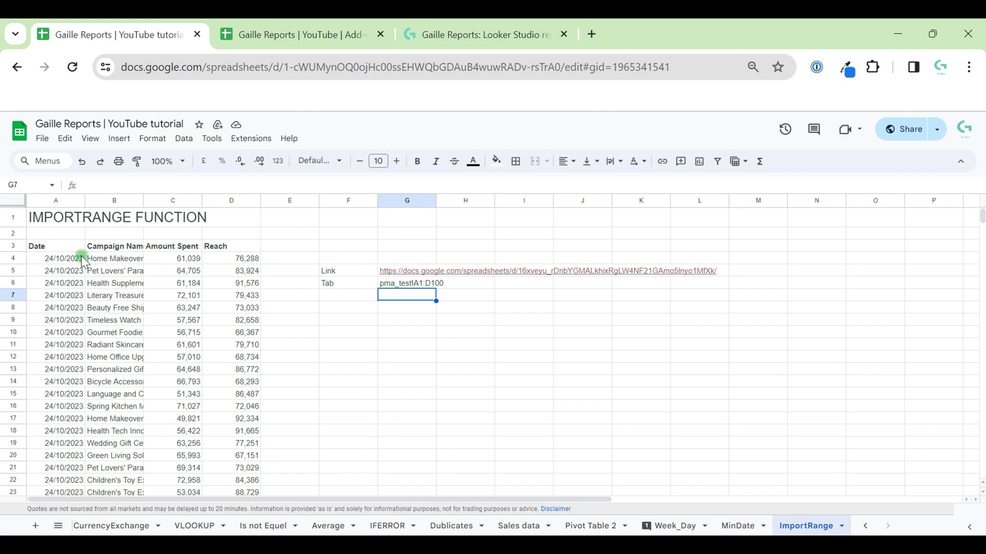
{"action": "left_click", "coordinate": [63, 243]}
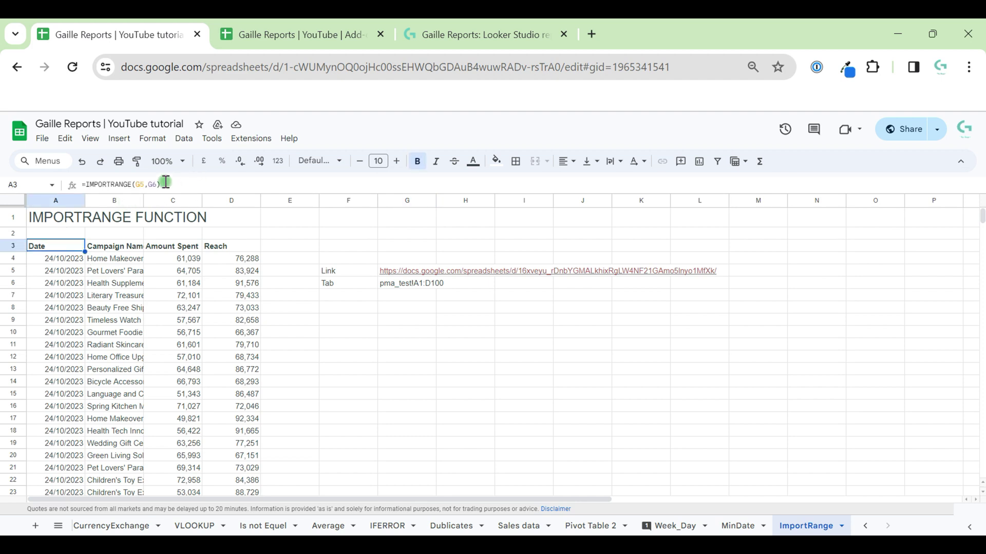